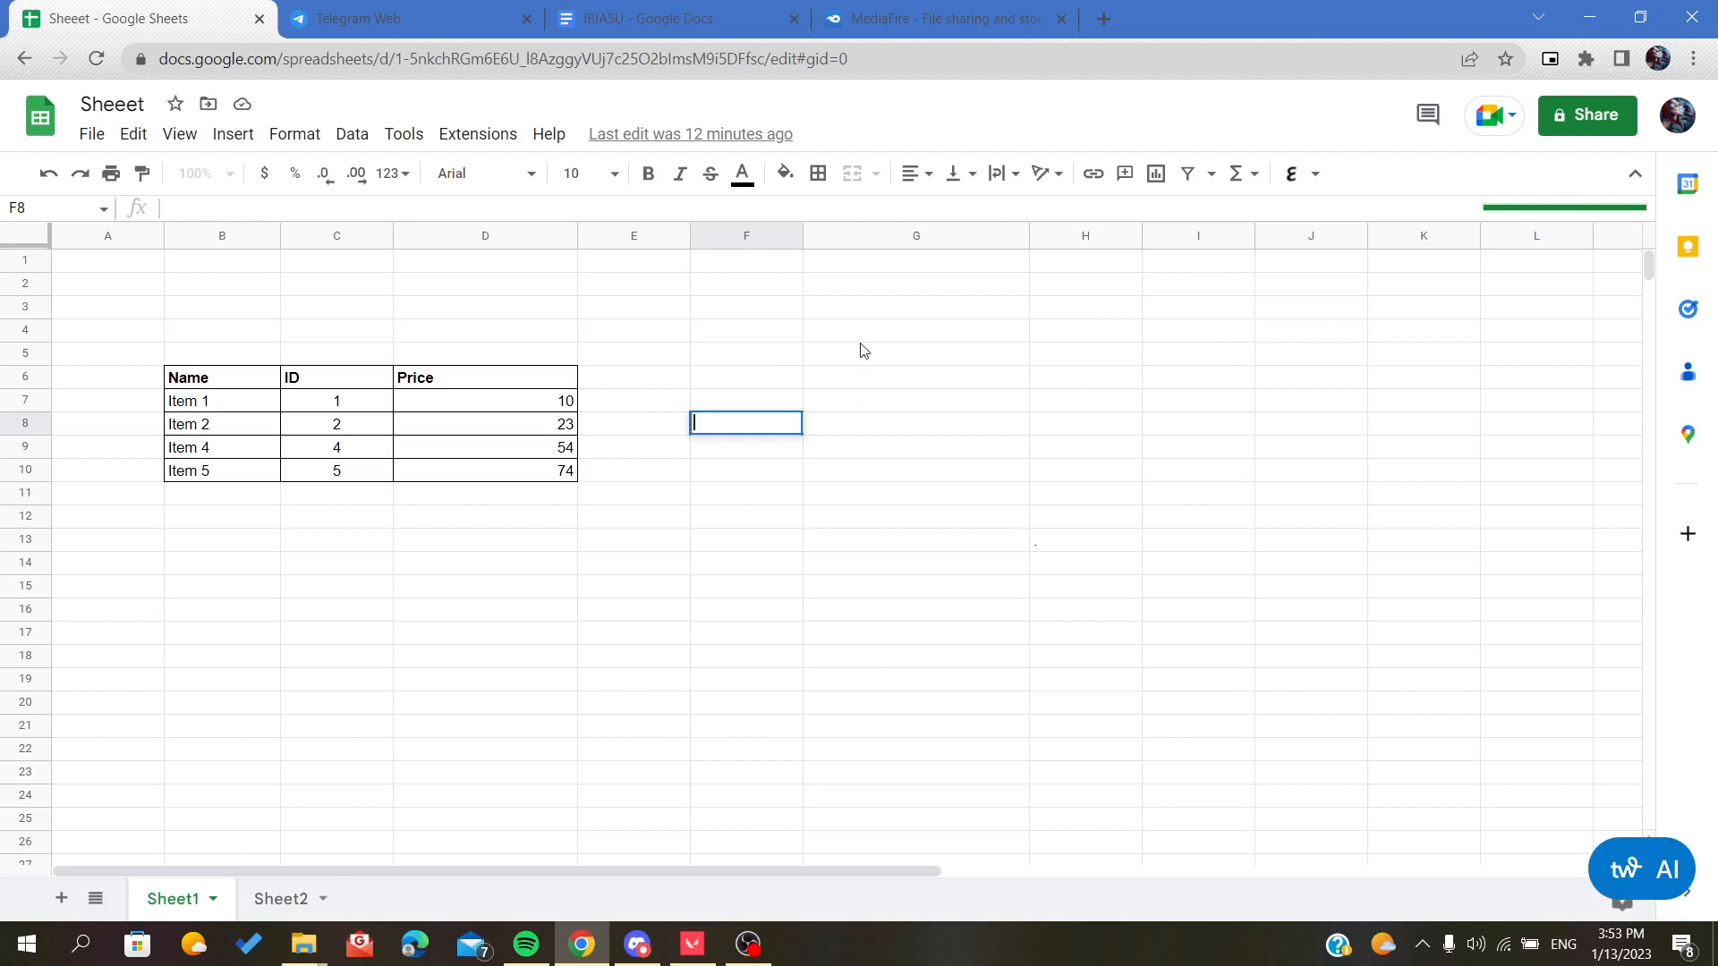
click(776, 405)
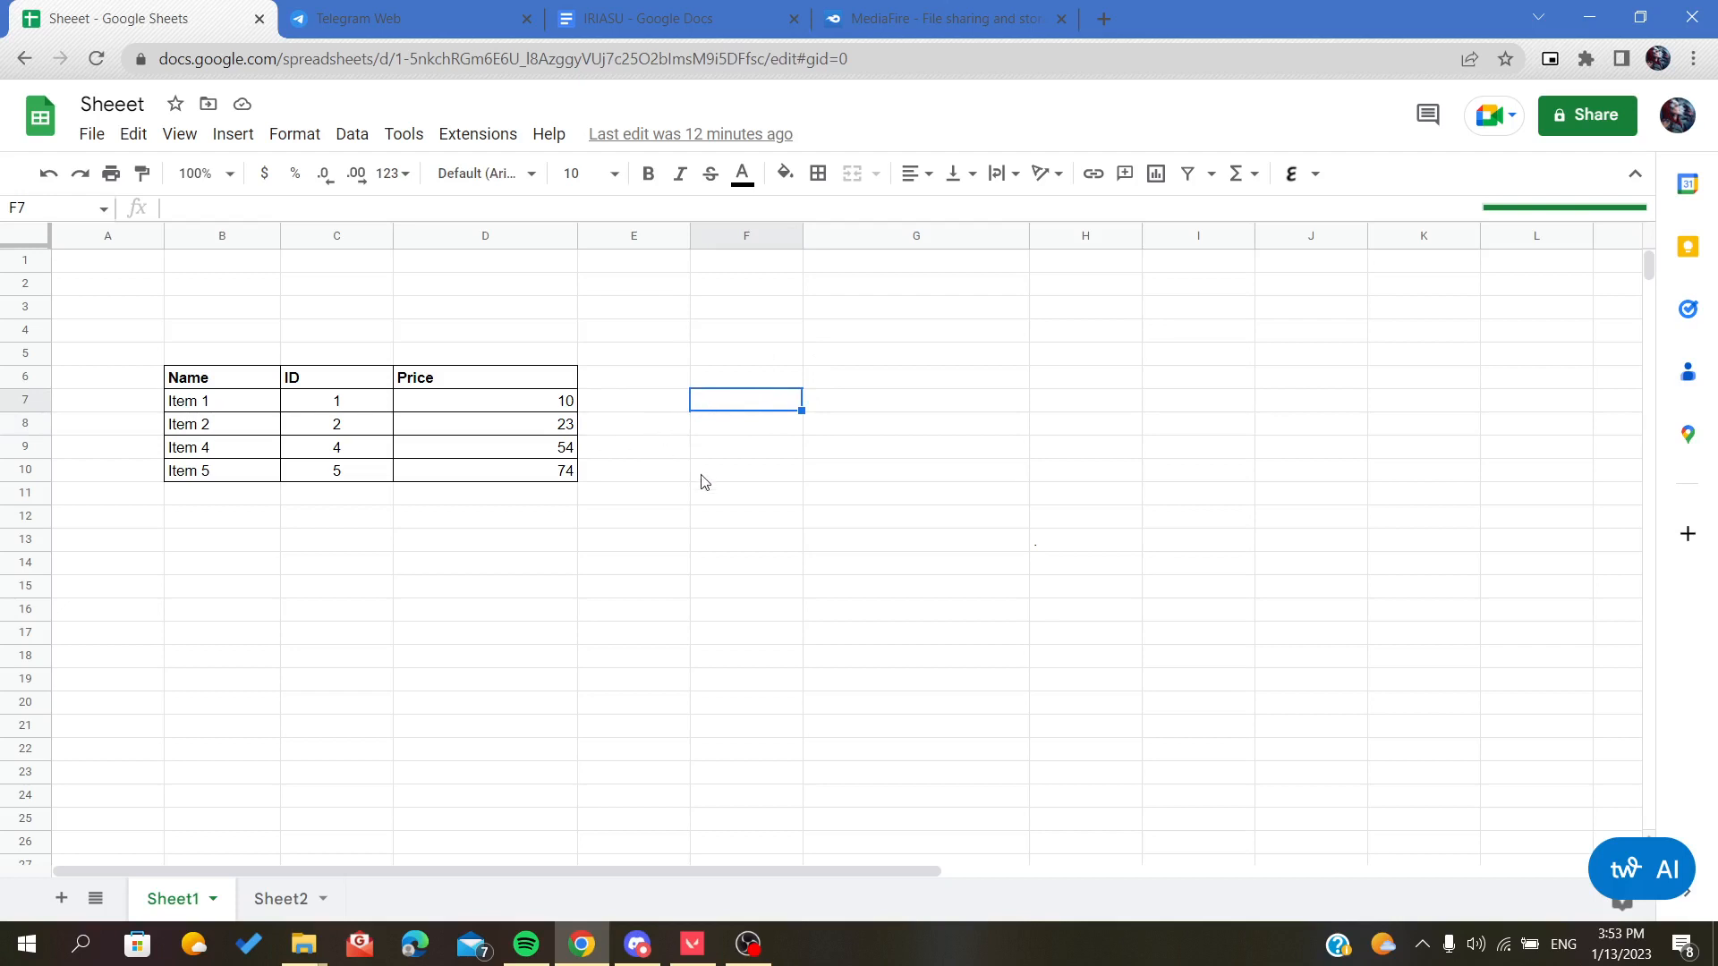
text(1%)
key(Return)
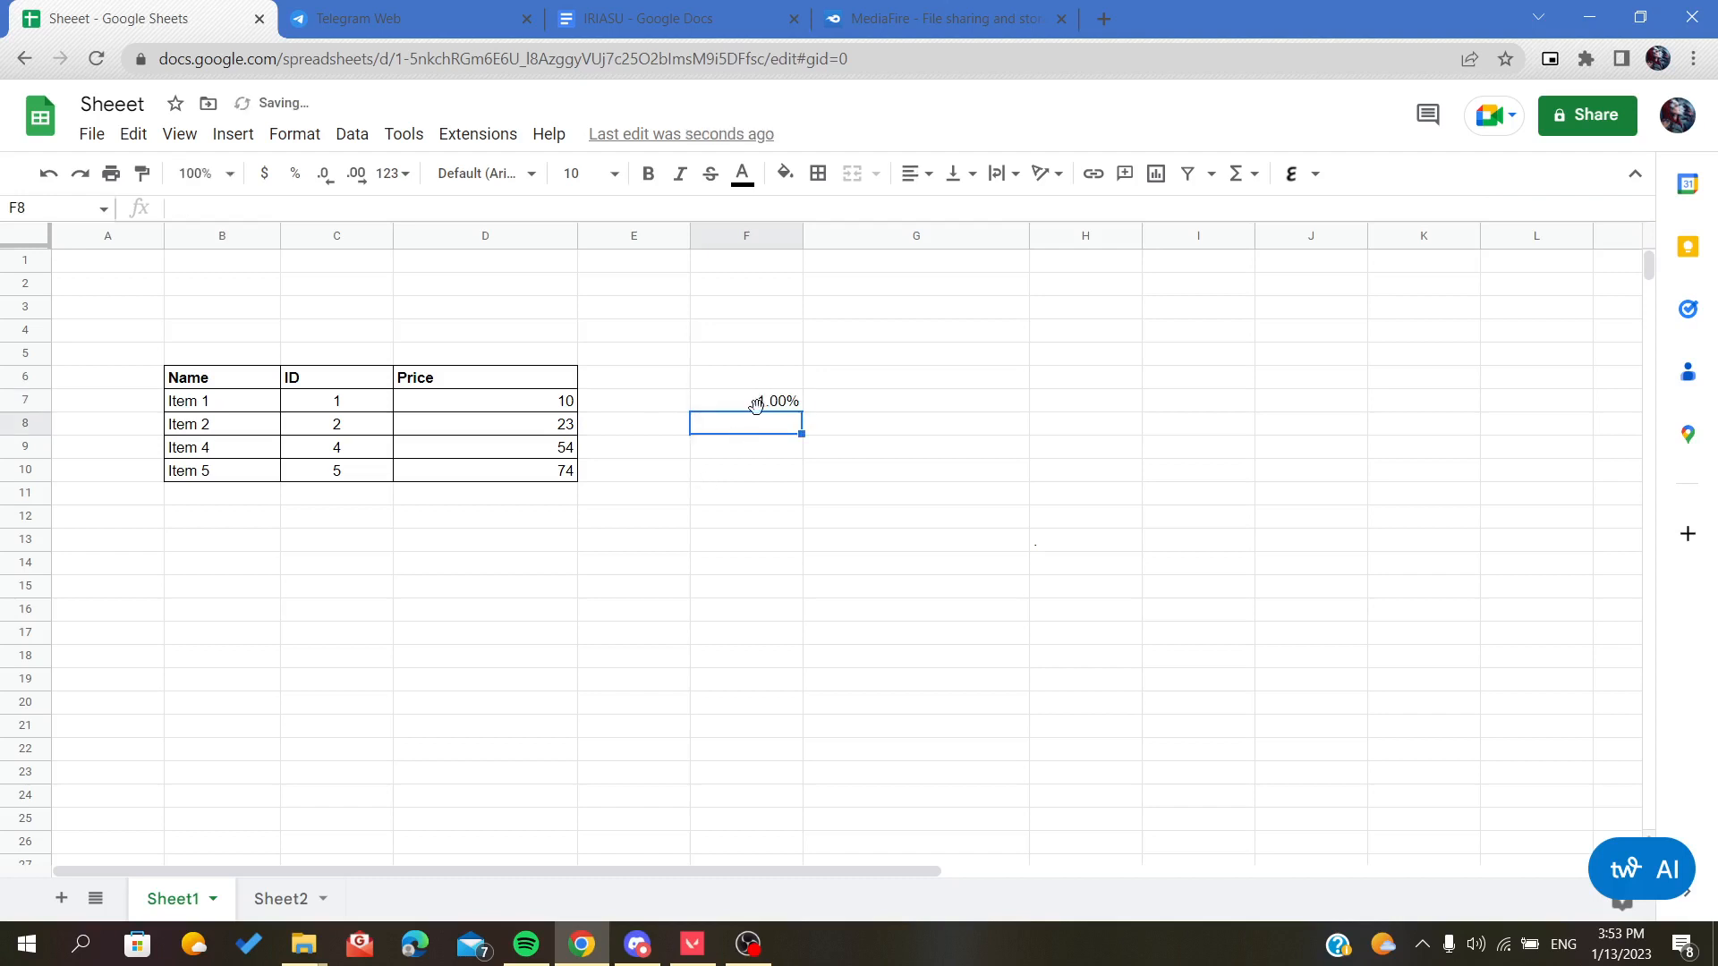
click(775, 402)
key(Delete)
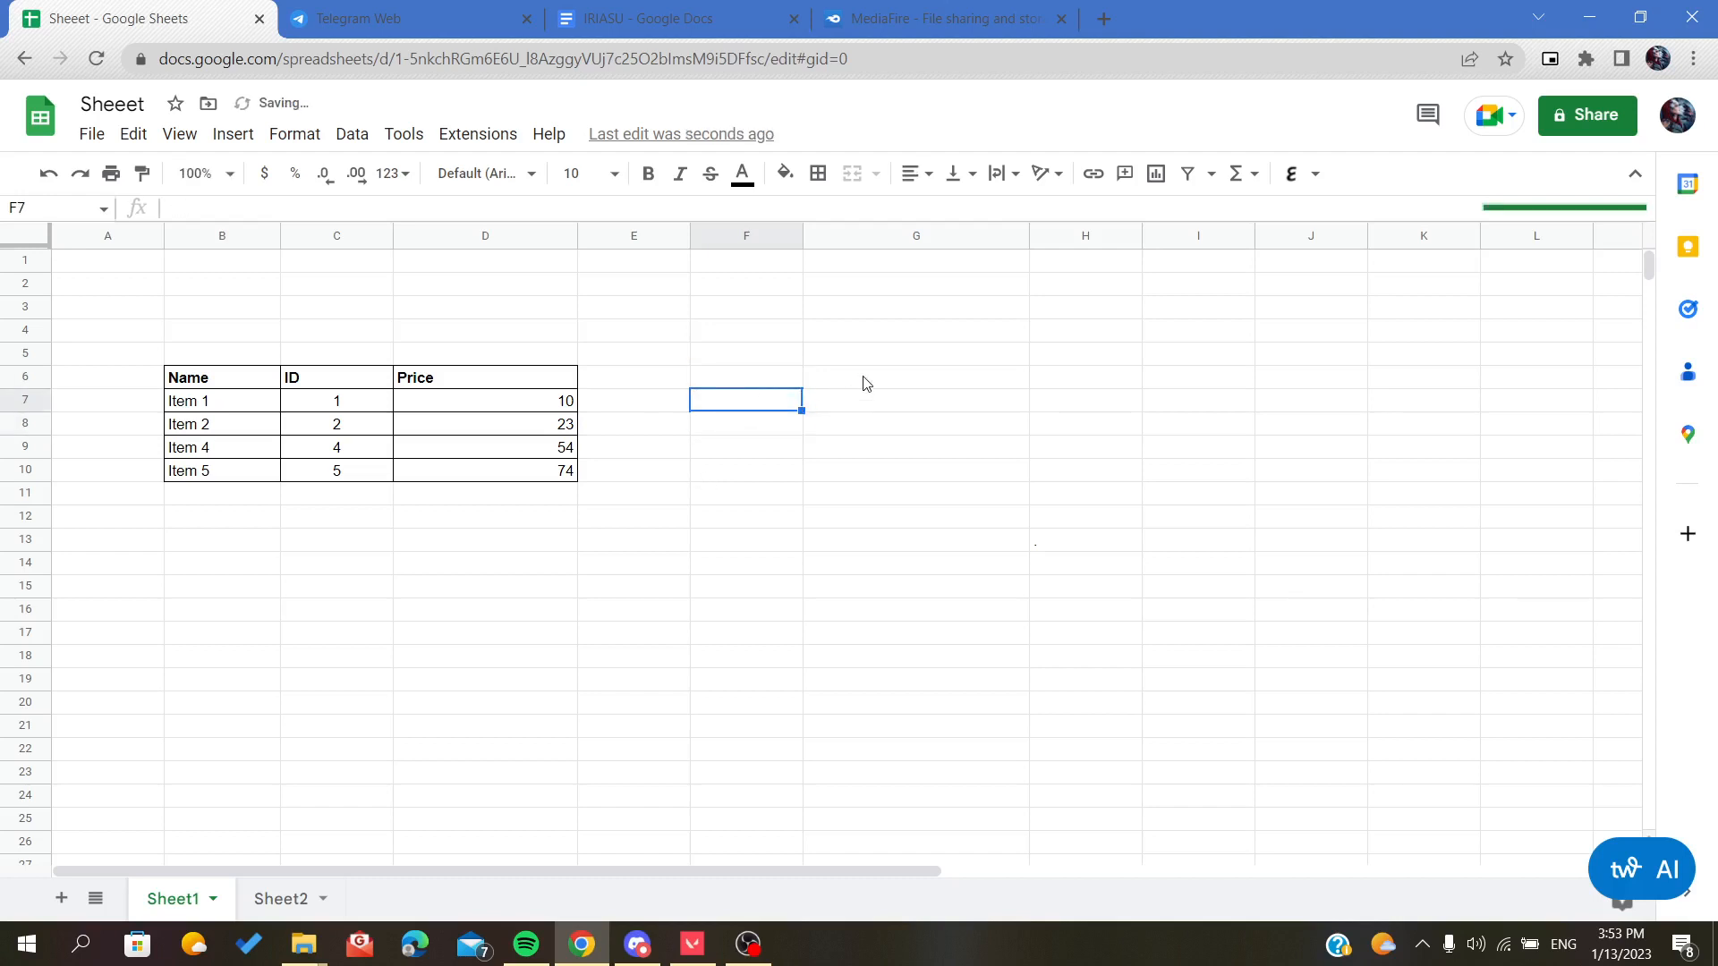
Step: Enter the starting values 1, 2 and 3 in cells G7 to G9
click(864, 403)
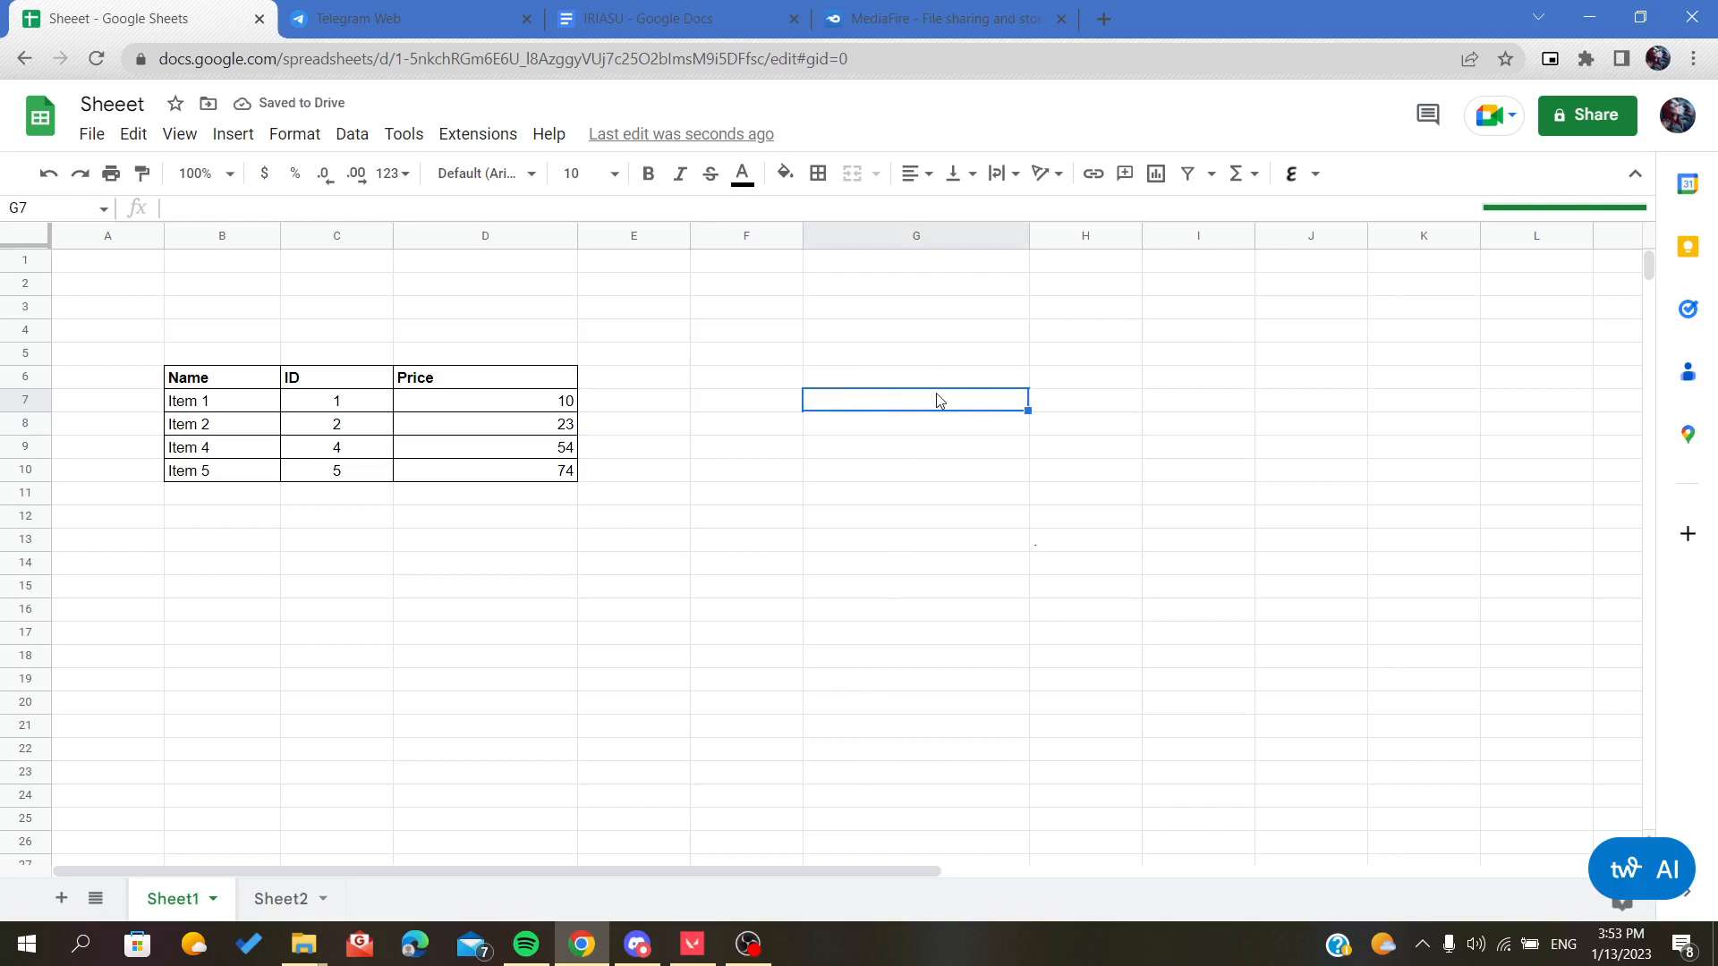
text(1)
key(Return)
text(2)
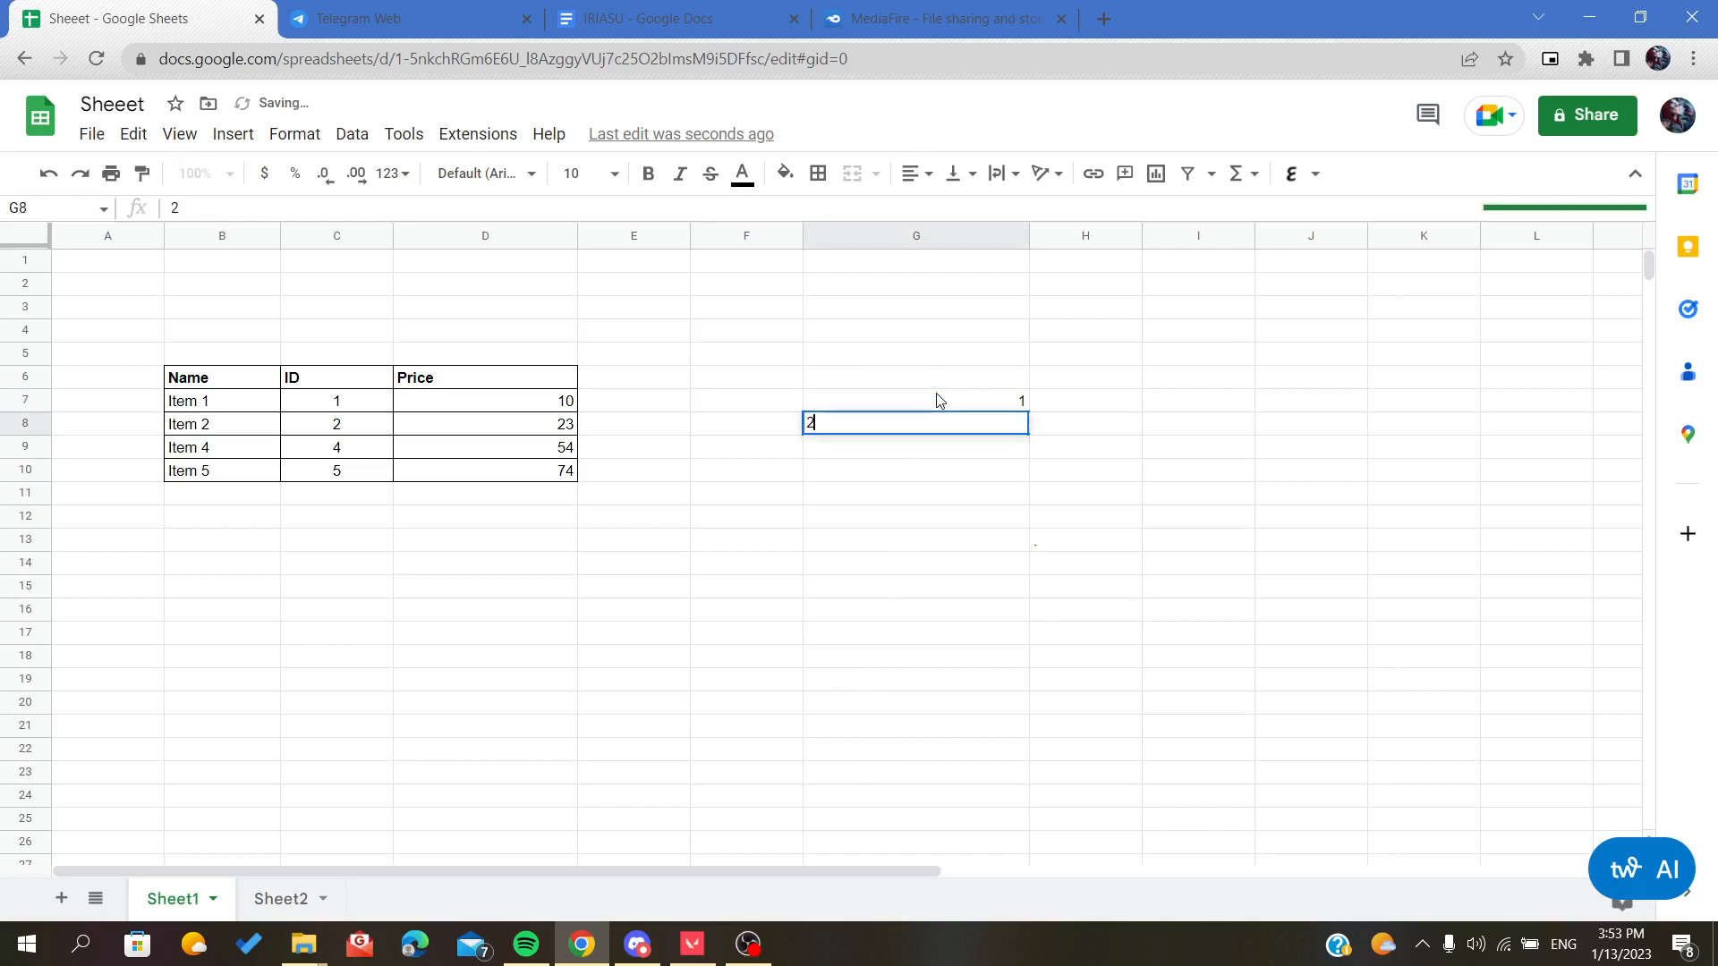
key(Return)
text(3)
key(Return)
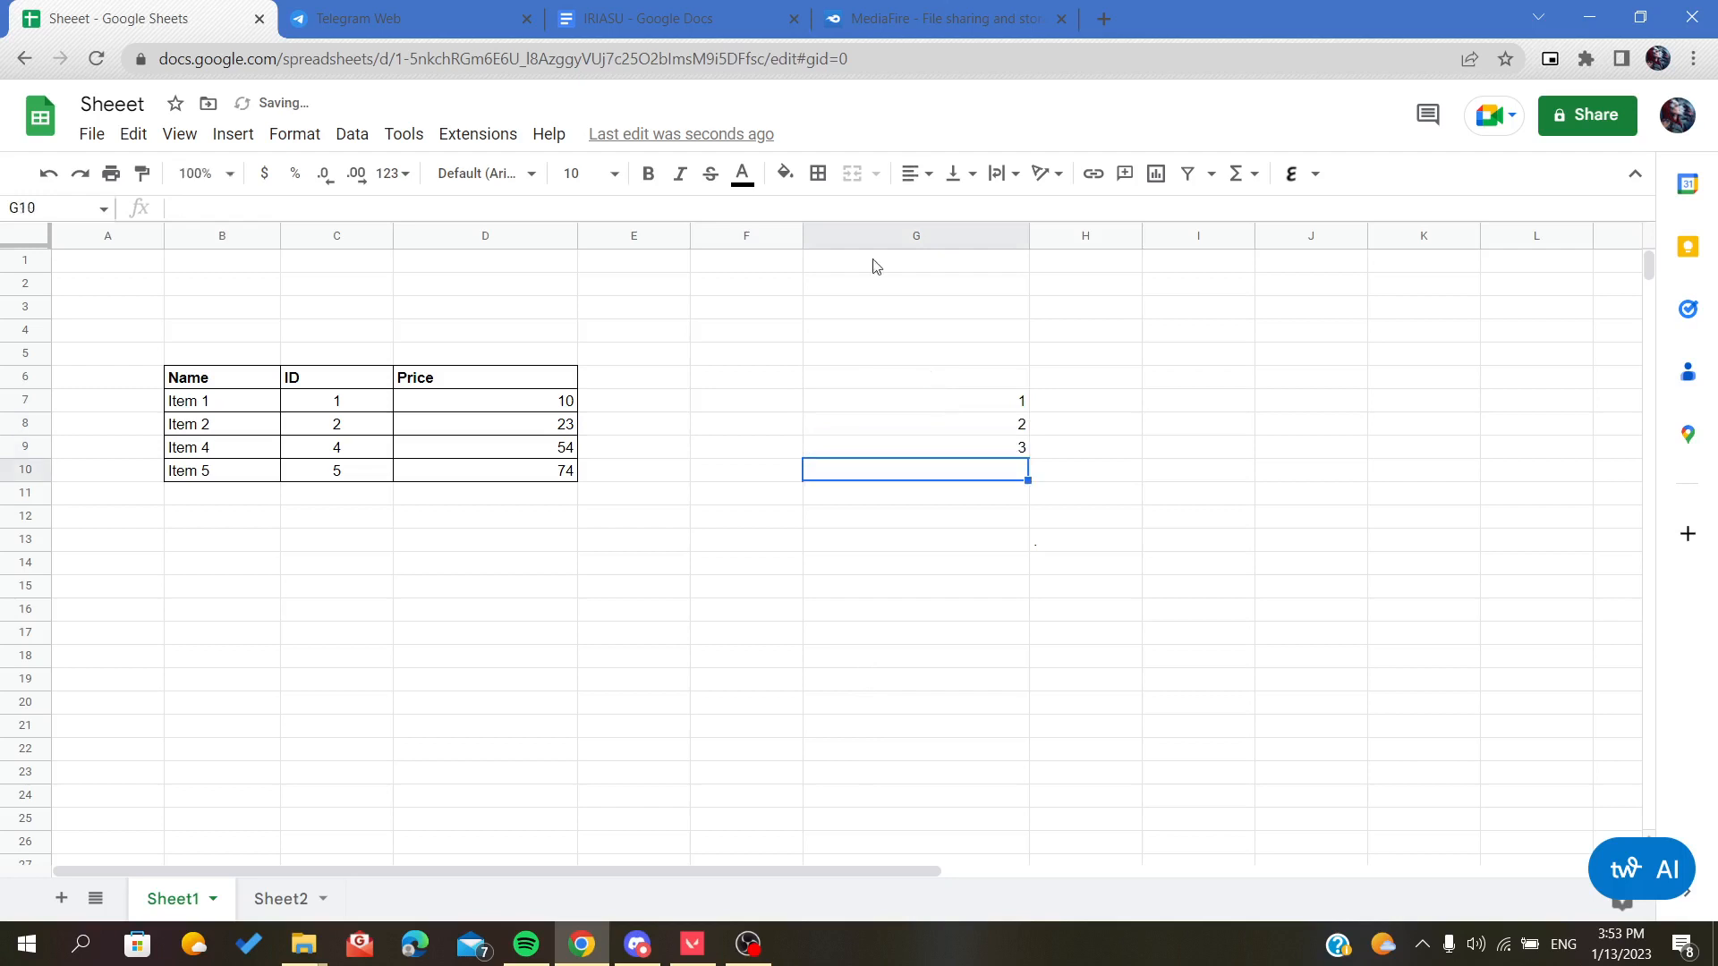
Step: Extend the number series in G7:G9 down column G to row 24 with autofill
scroll(935, 403, down, 2)
scroll(924, 565, up, 2)
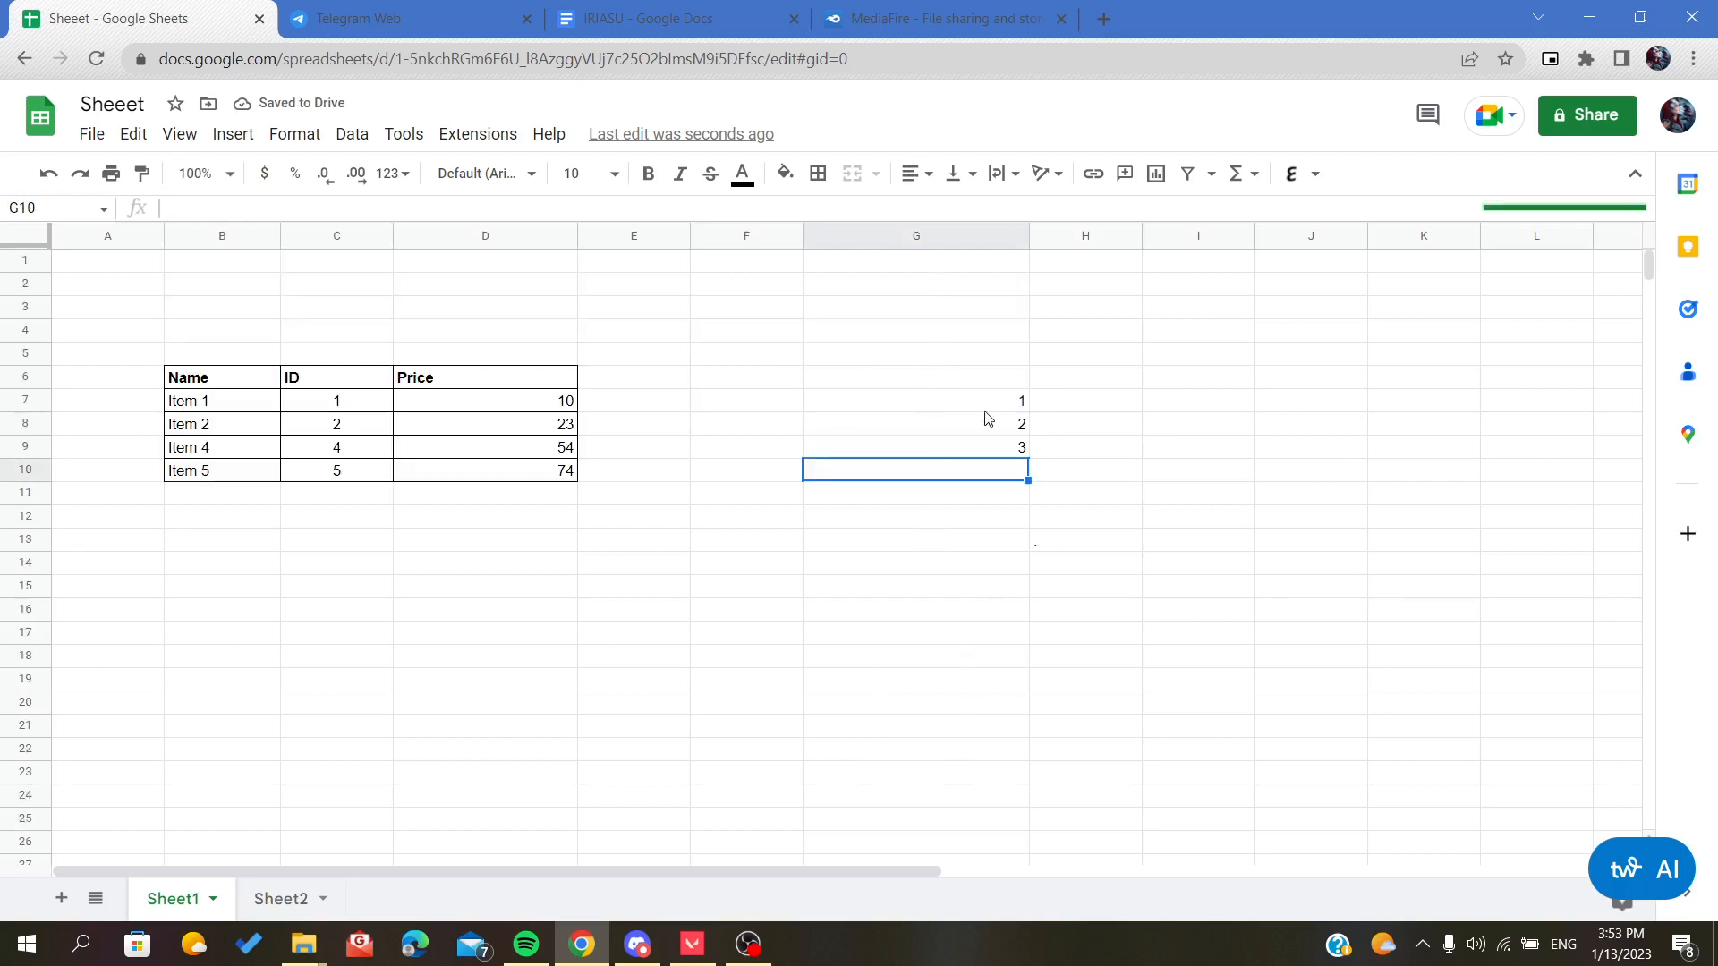
drag(984, 416, 978, 453)
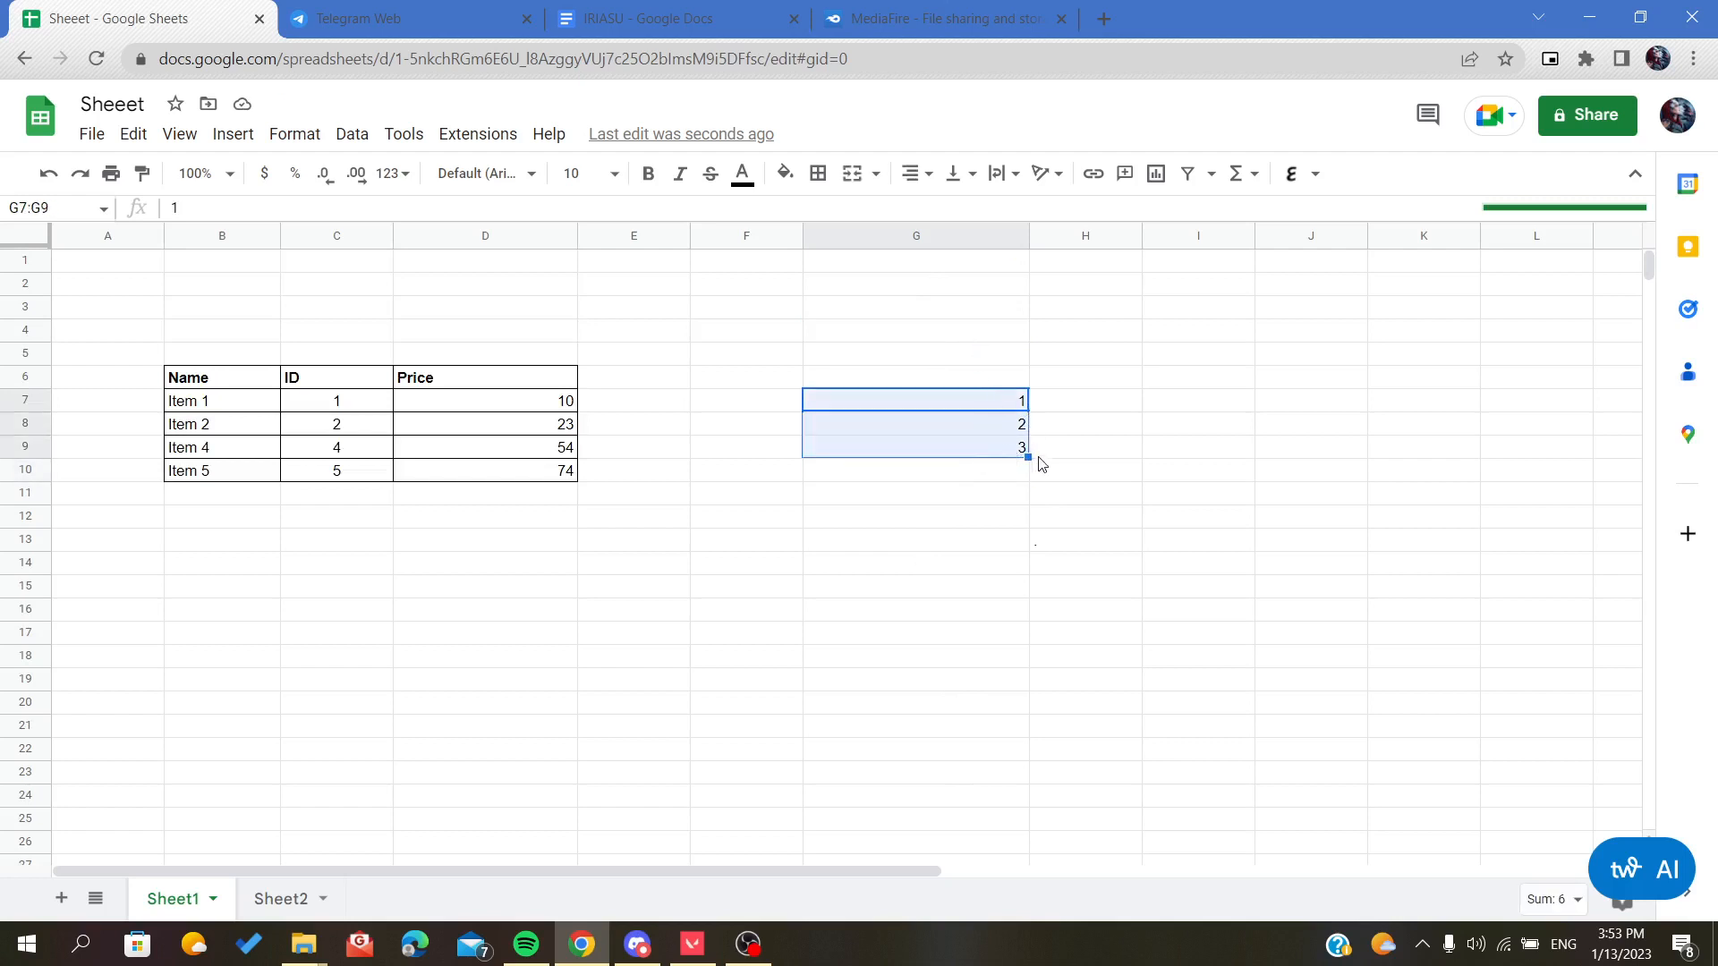
drag(1028, 457, 955, 786)
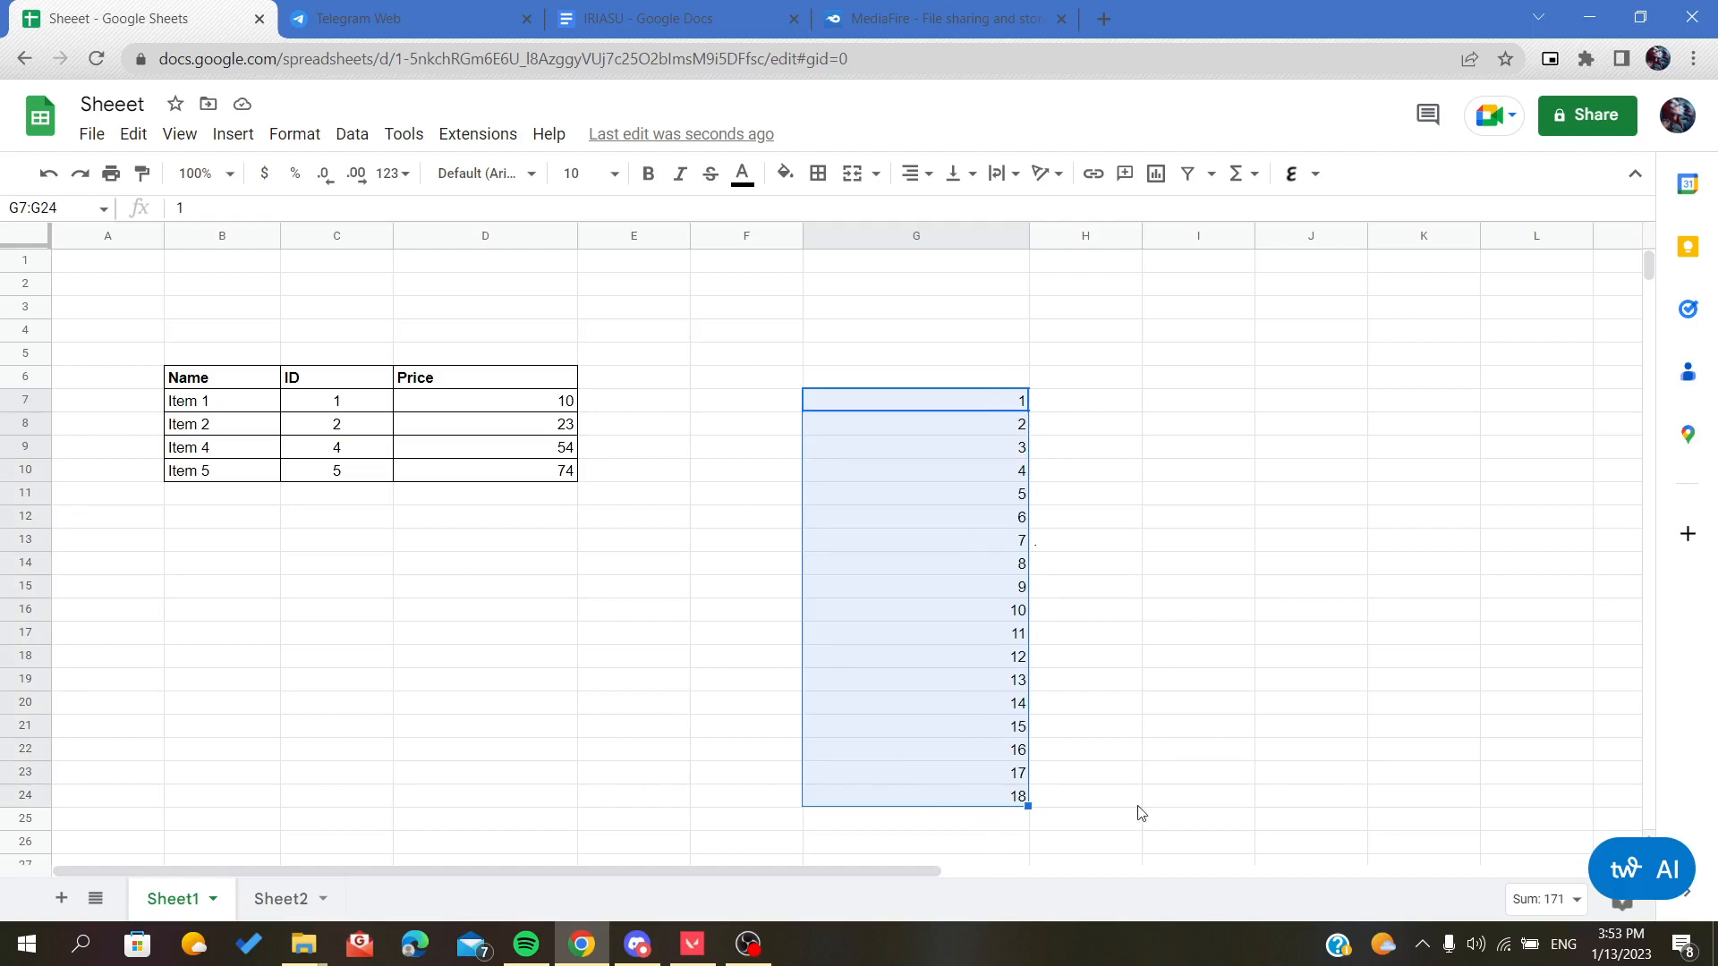
click(1161, 617)
Step: Enter the starting values 0, 5 and 10 in cells I7 to I9
click(1167, 407)
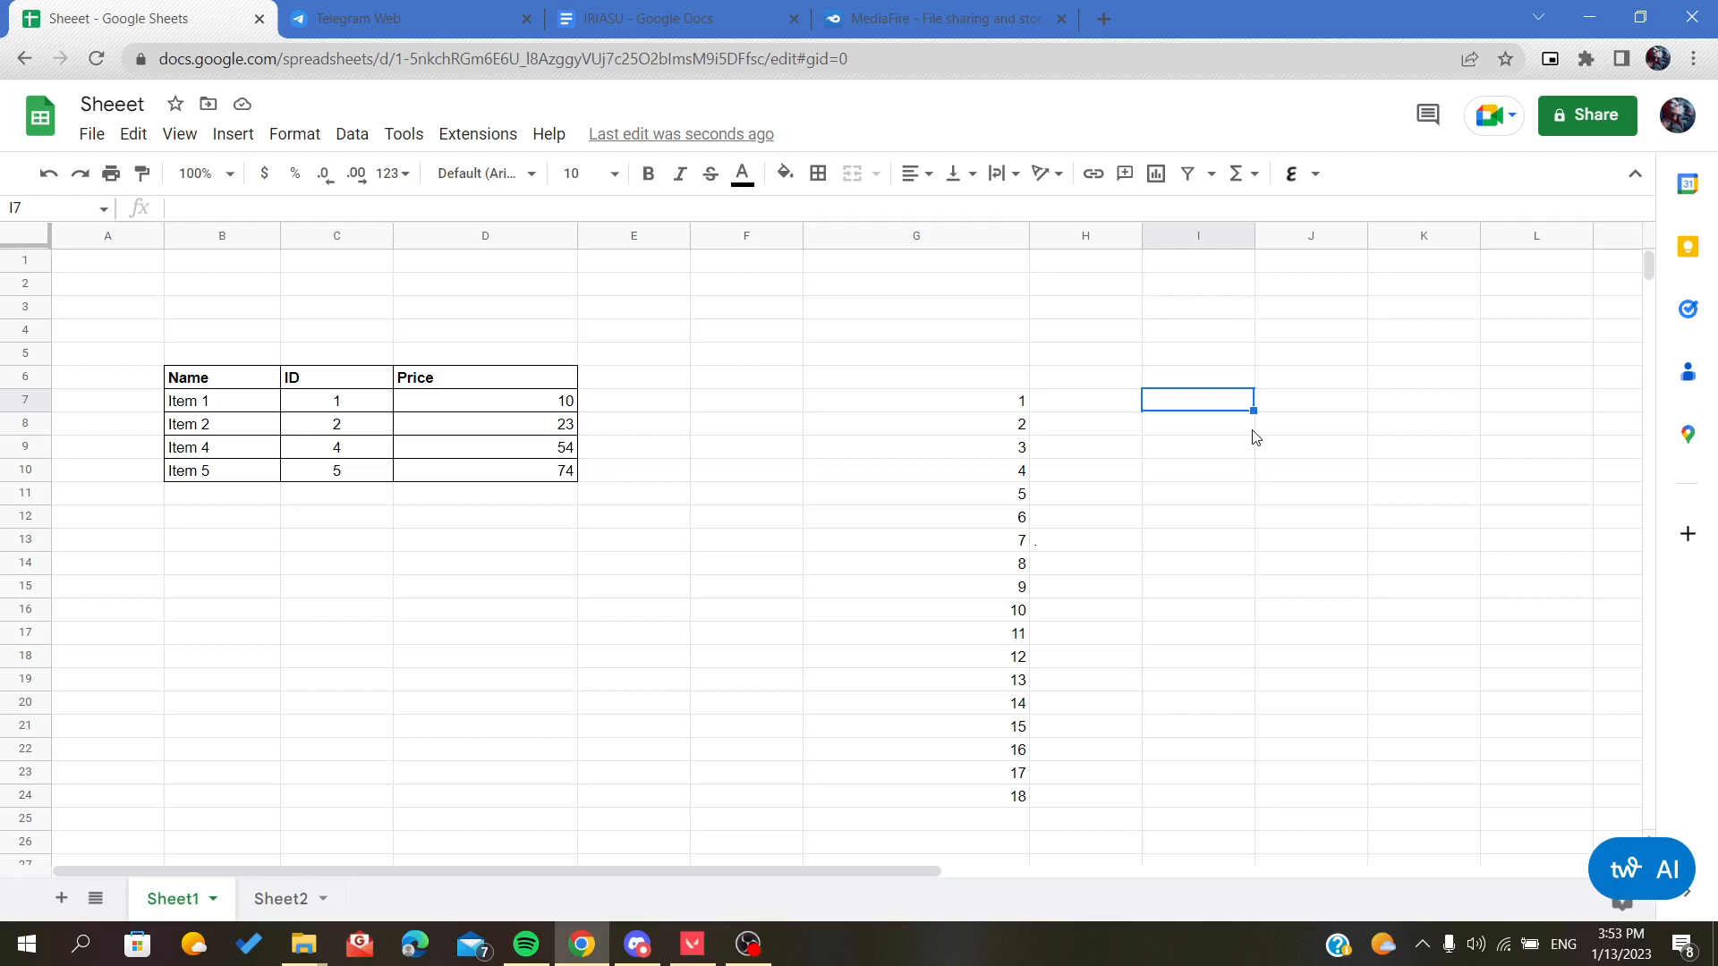
text(0)
key(Return)
text(5)
key(Return)
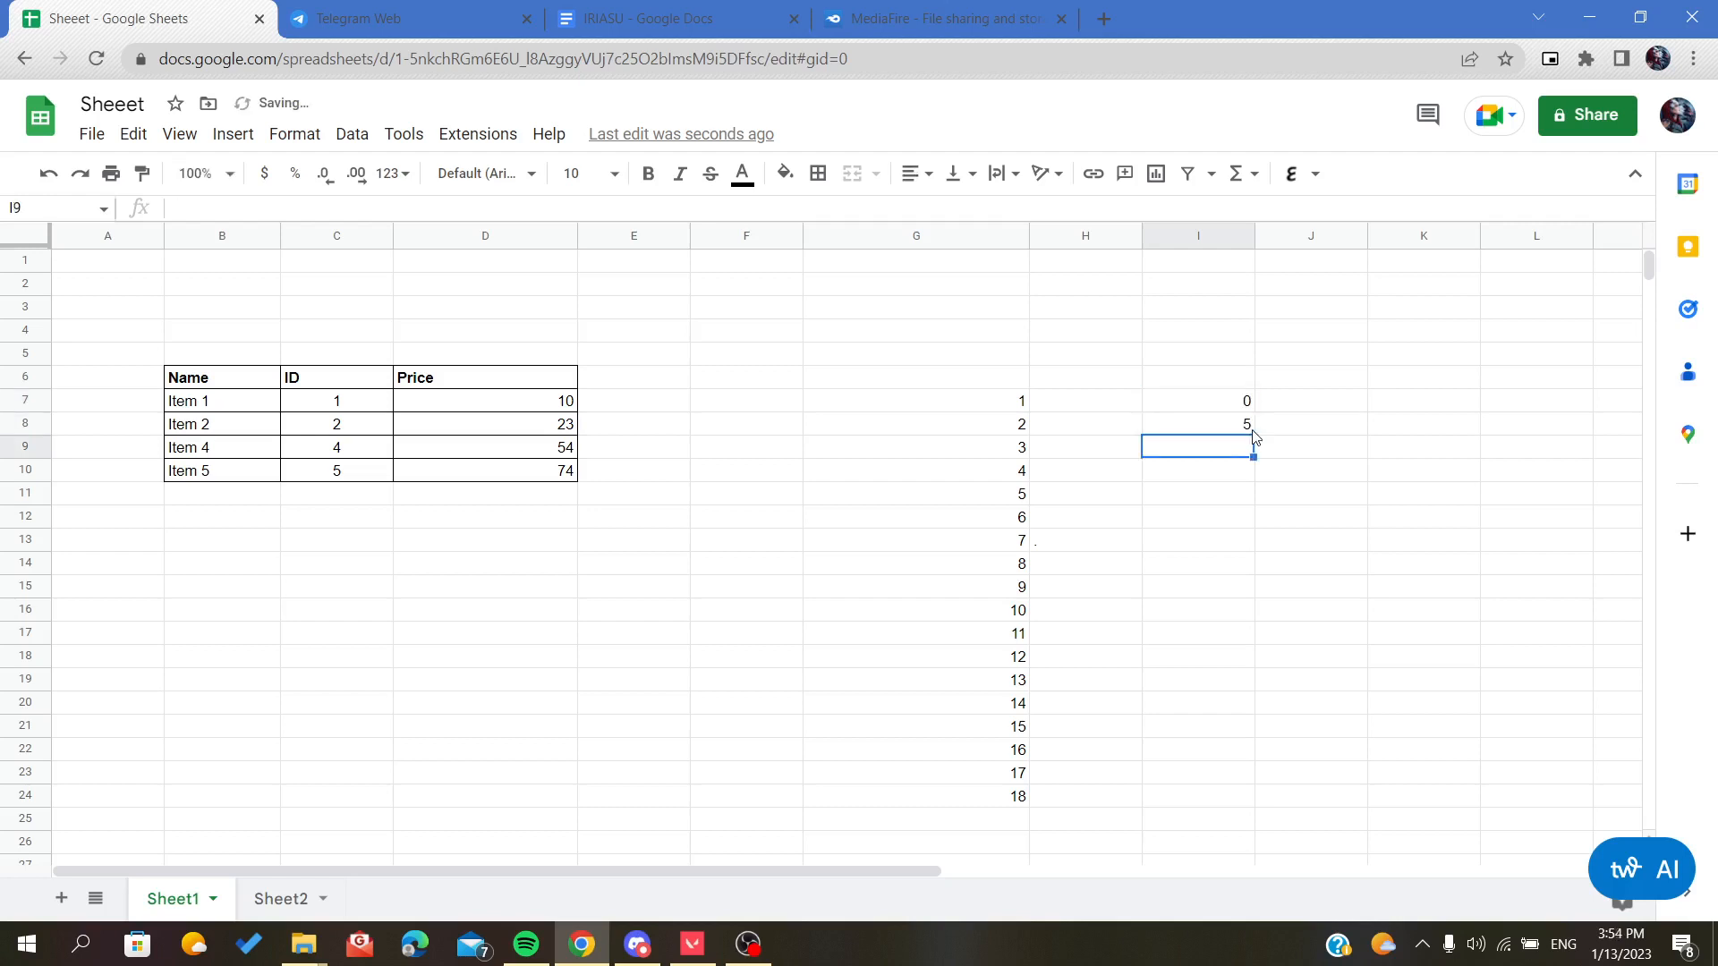
text(10)
key(Return)
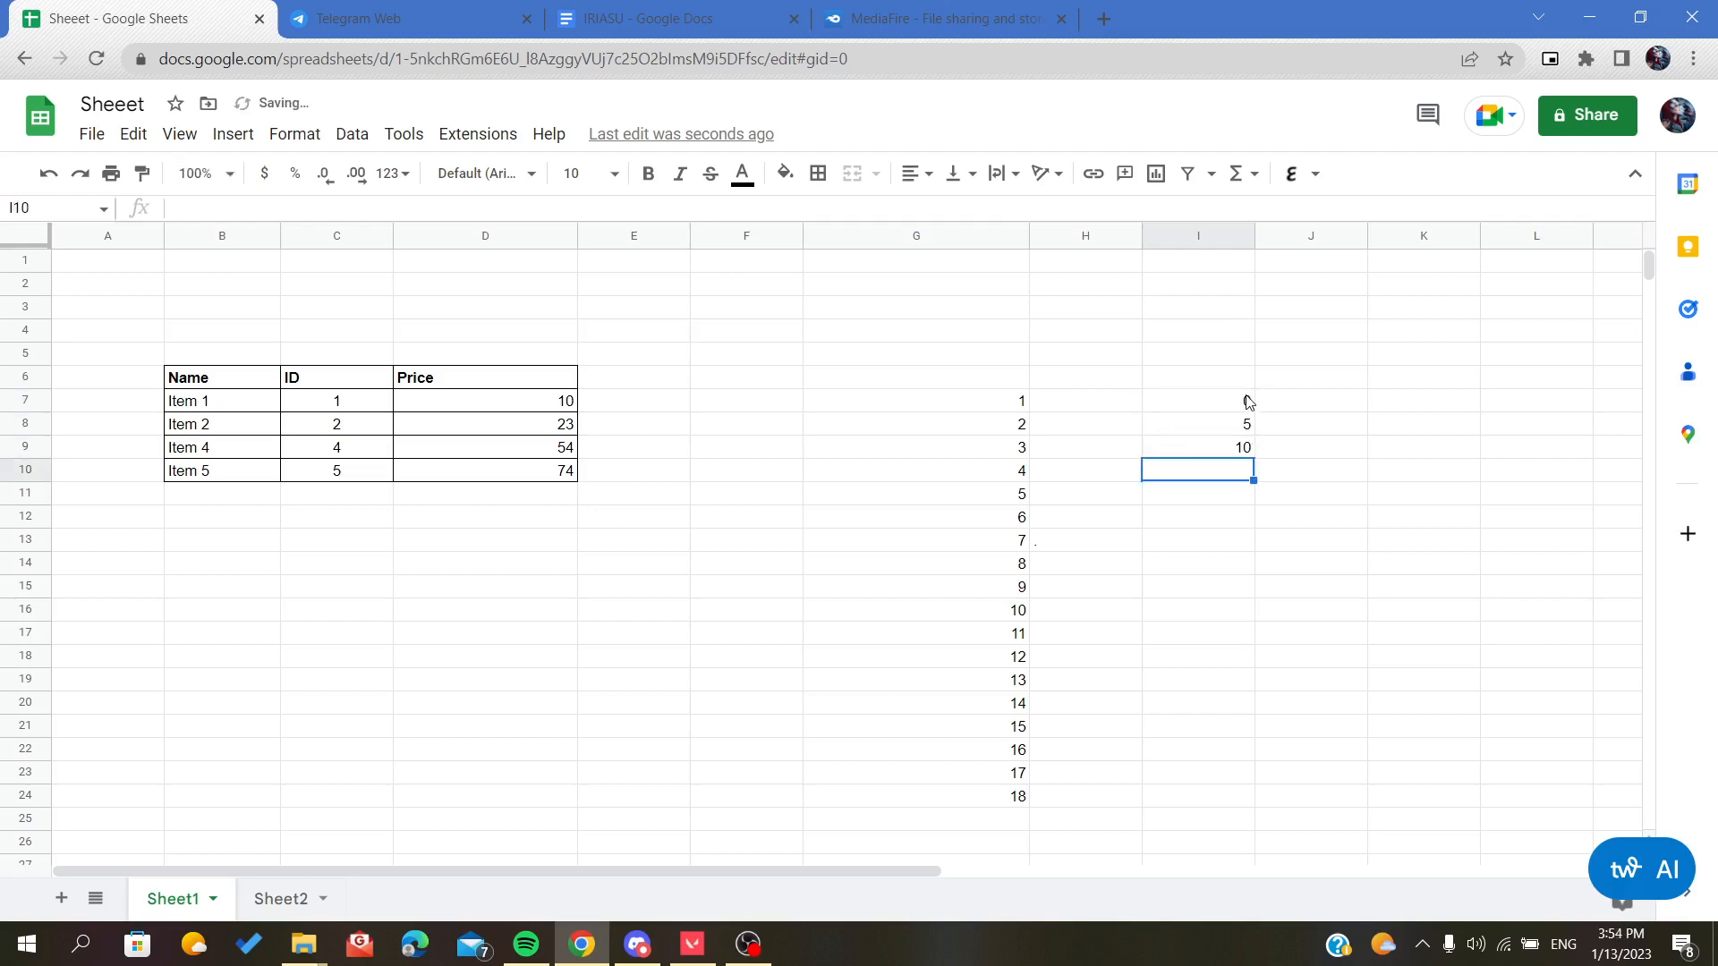
Step: Extend the steps-of-five series in I7:I9 down column I to row 24 with autofill
drag(1250, 399, 1259, 458)
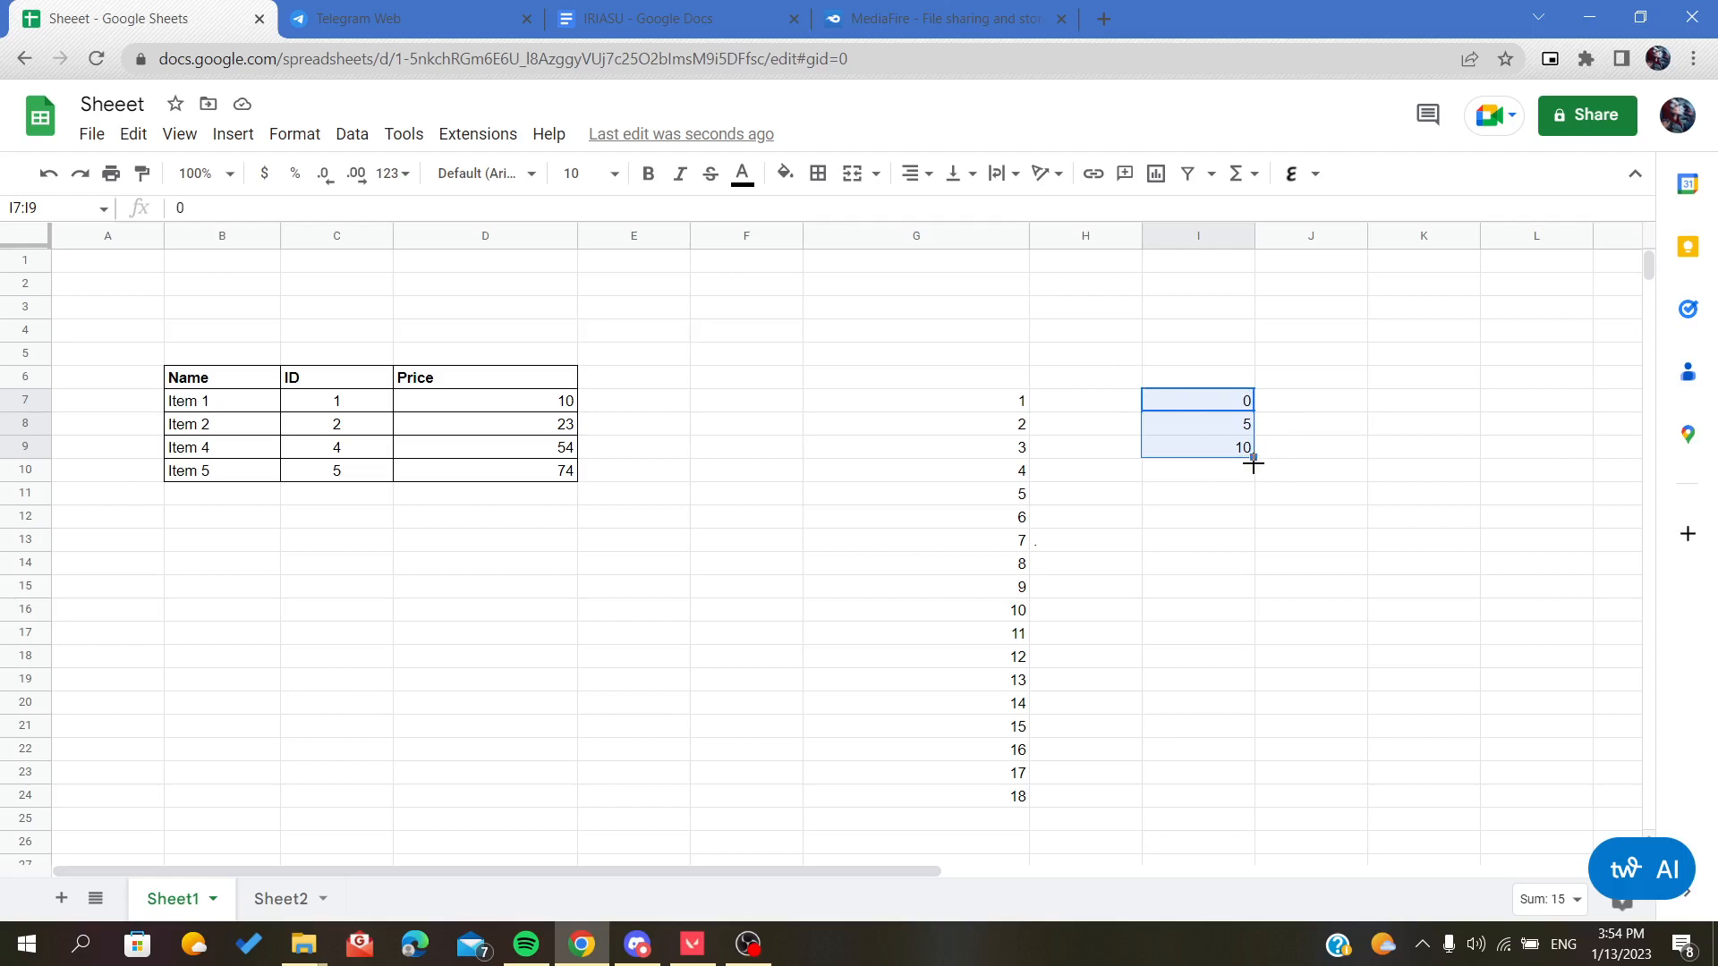
drag(1253, 458, 1246, 810)
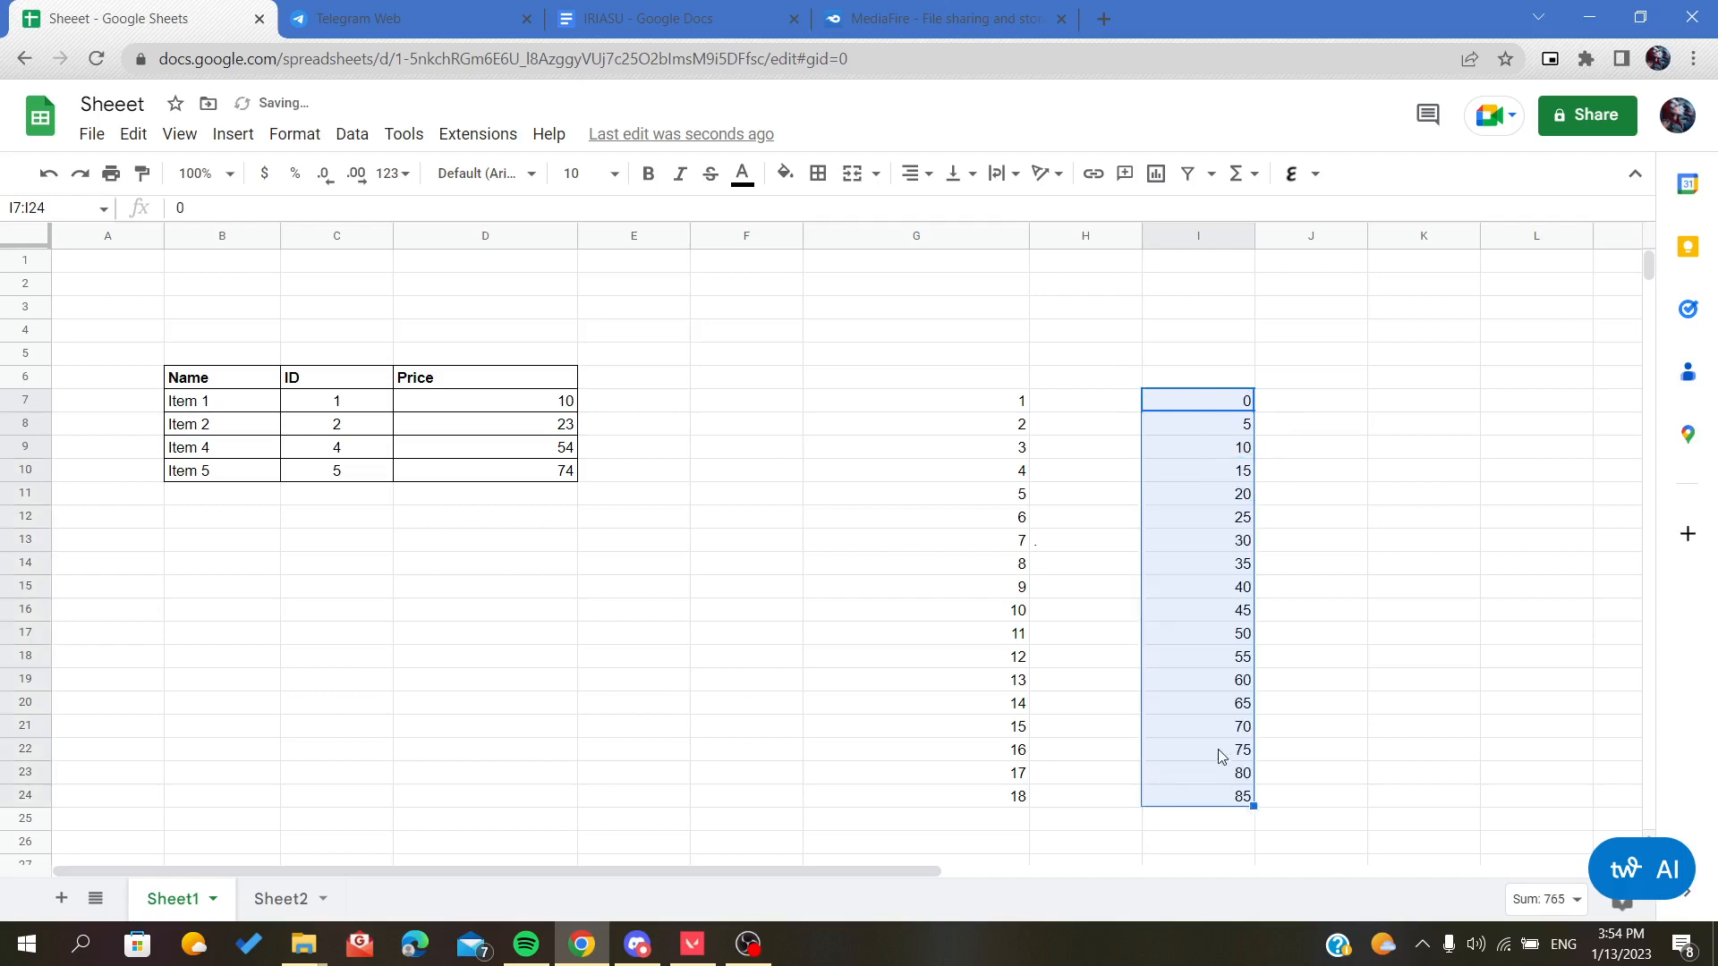
click(1291, 699)
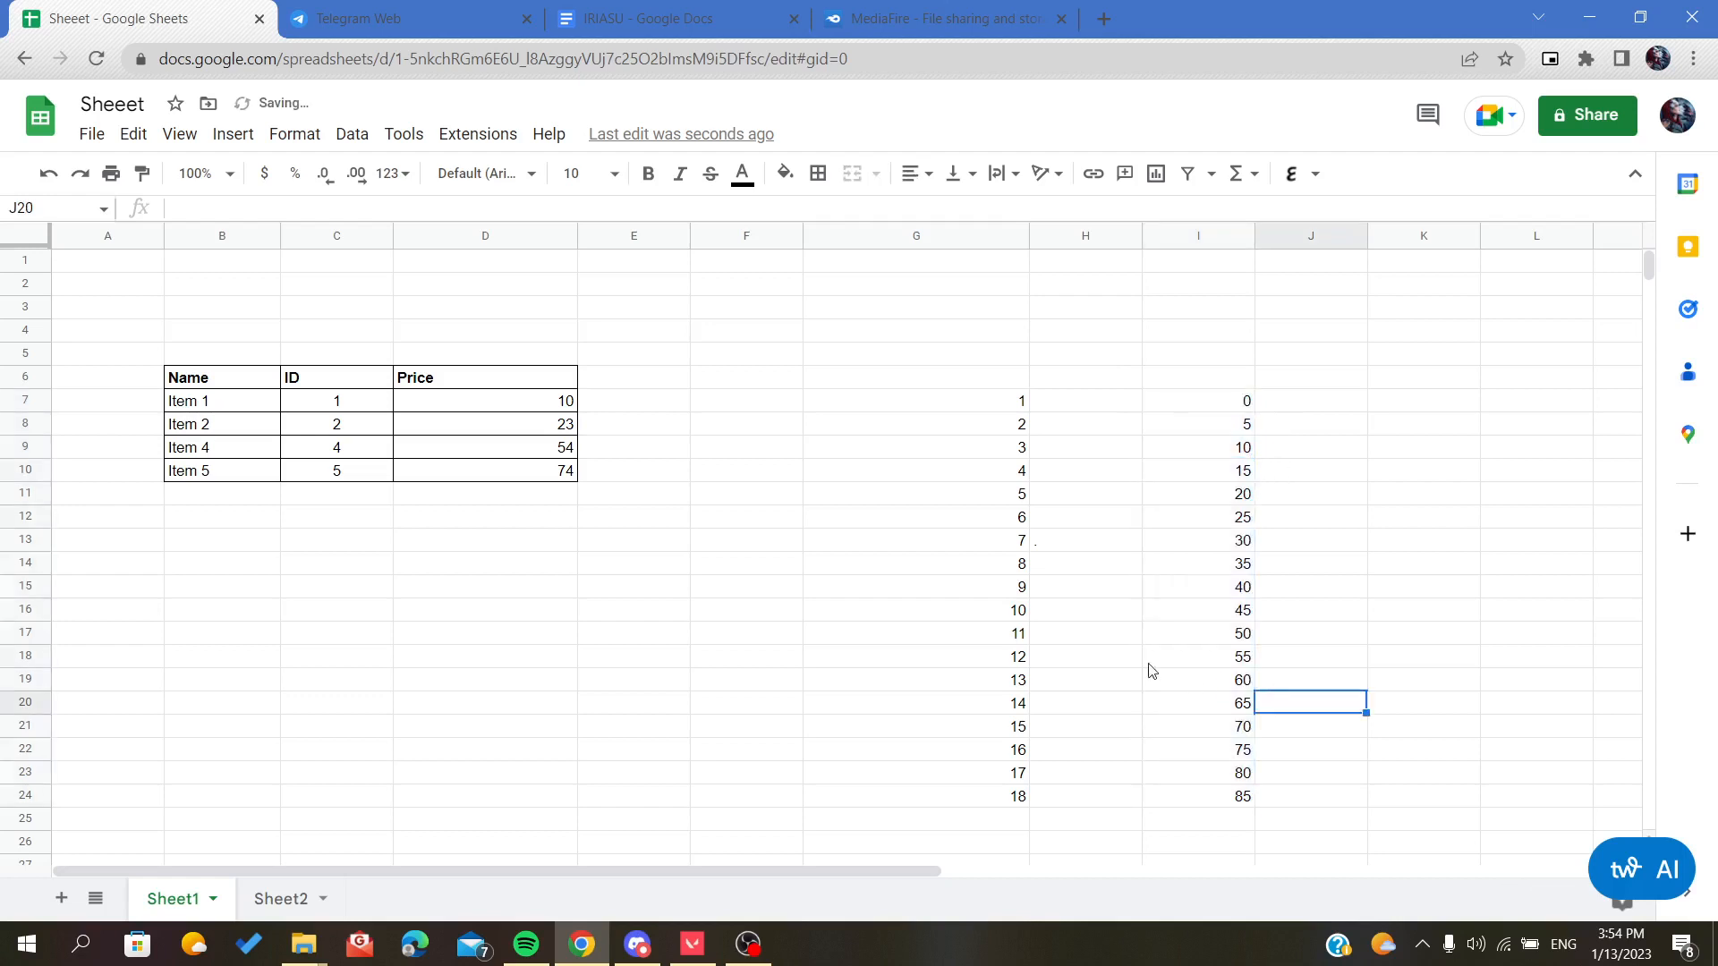
Step: Enter a SUM formula in F7 that adds the ID and Price of Item 1, range C7:D7
click(725, 358)
click(735, 409)
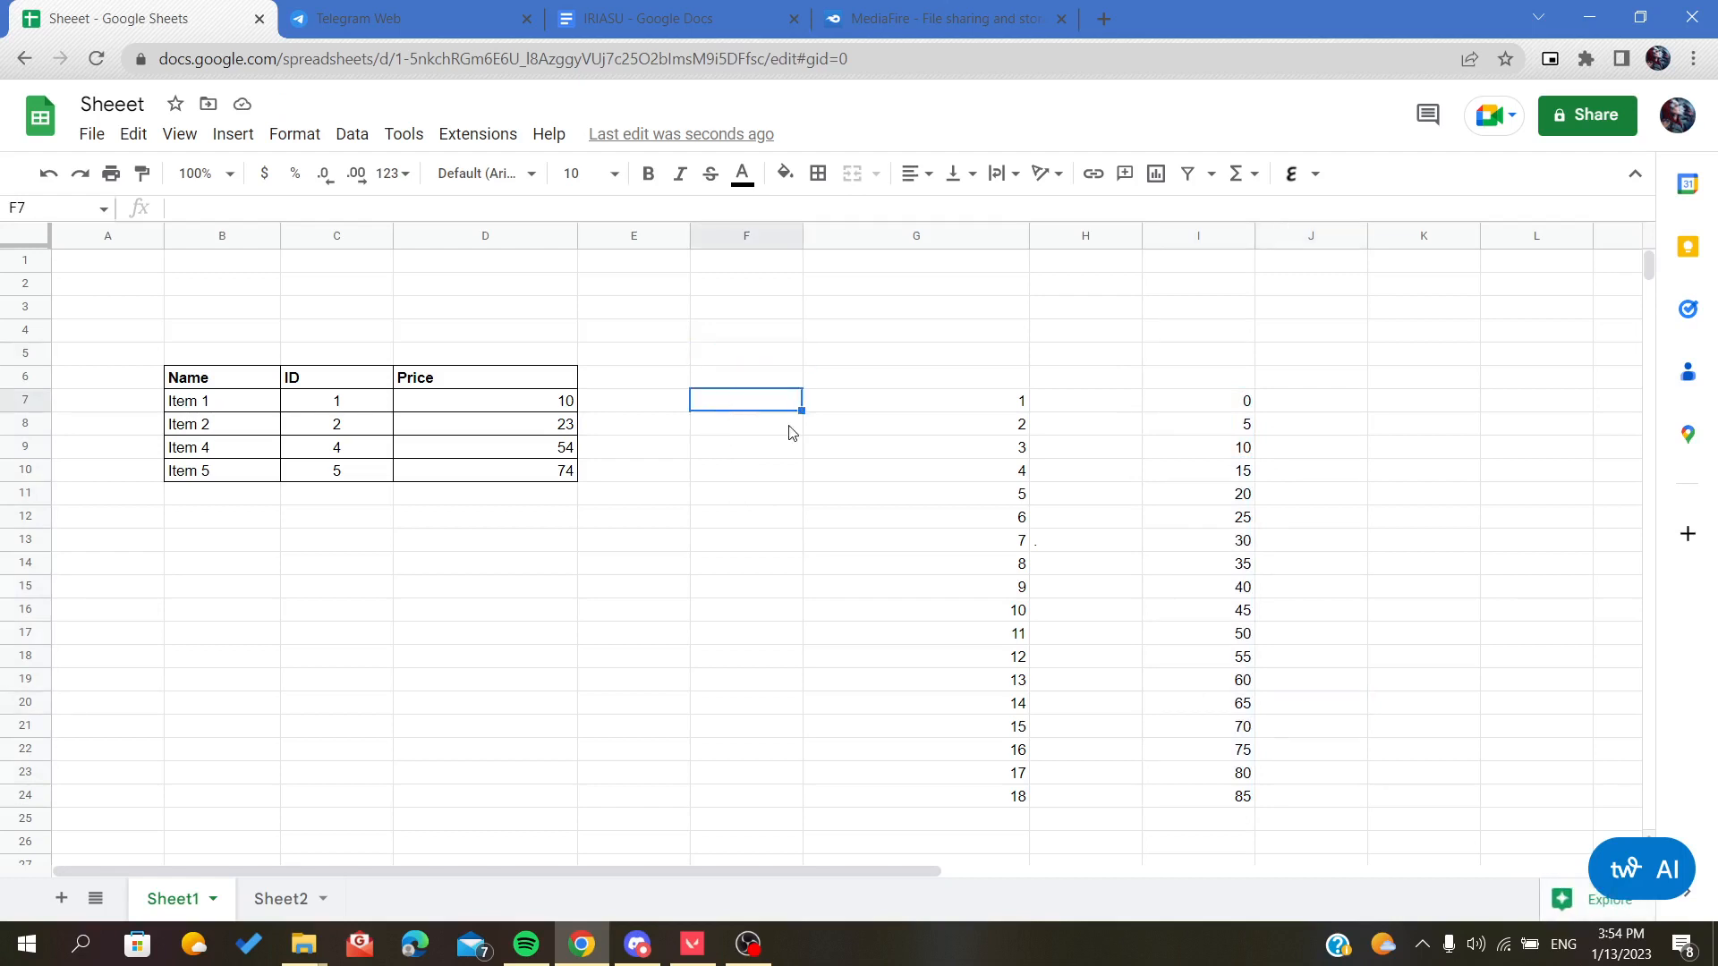
text(=su)
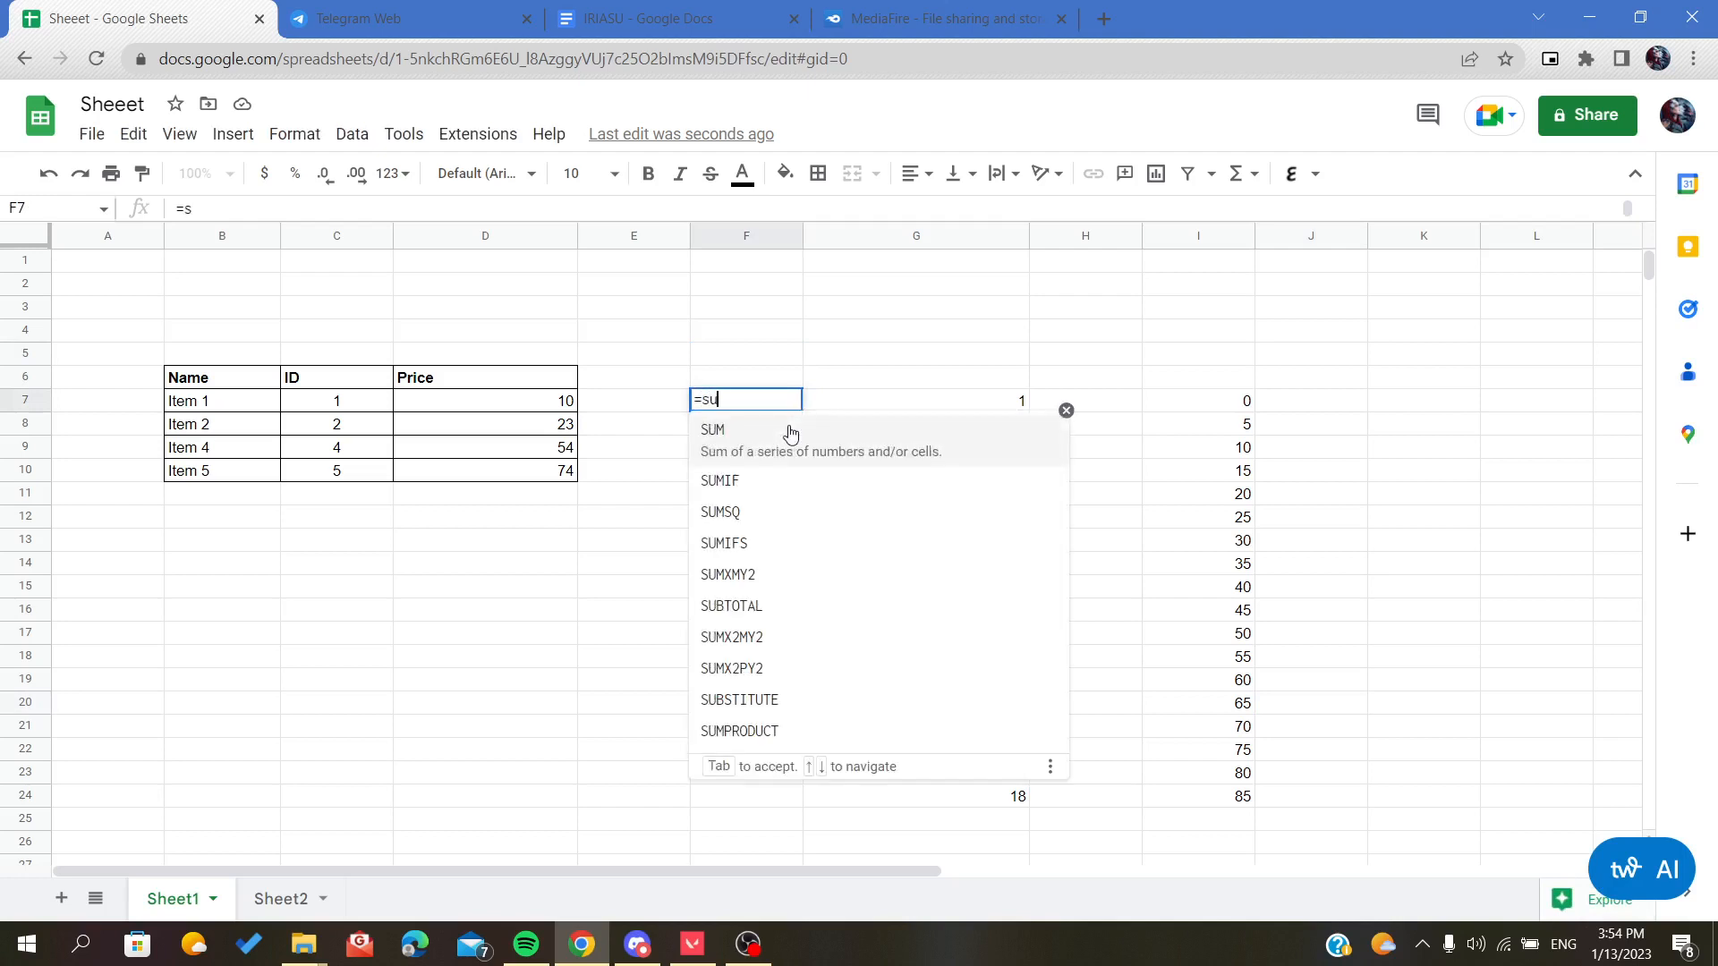
click(790, 434)
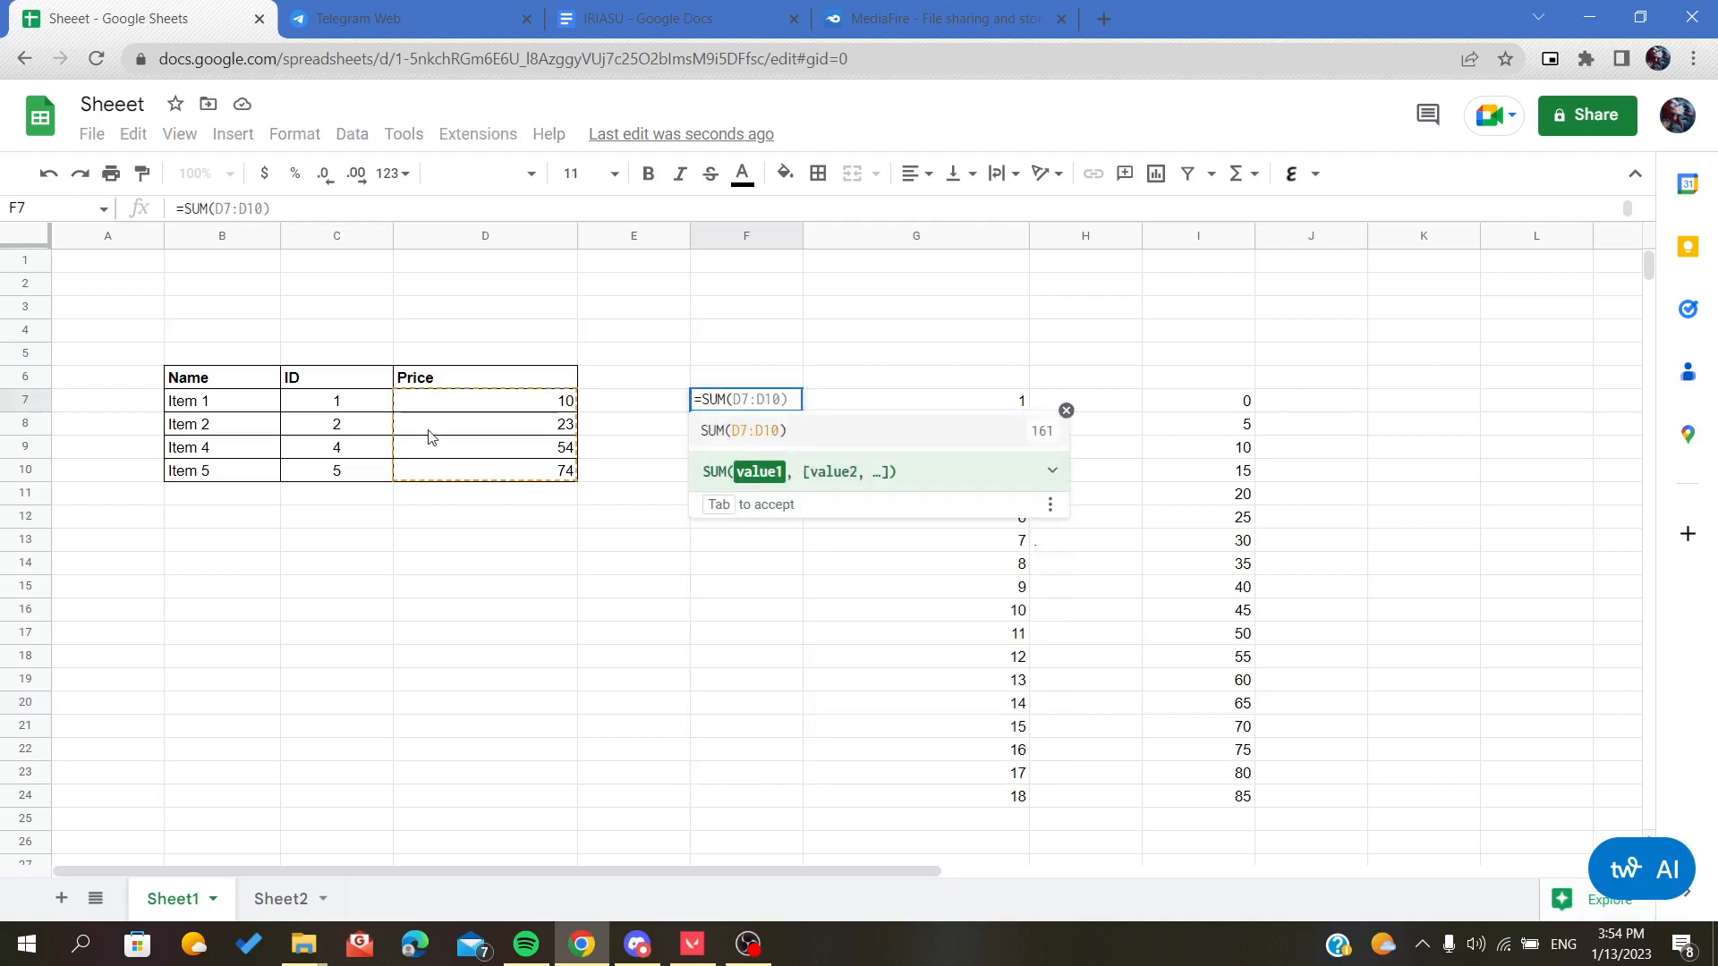
drag(357, 413, 528, 407)
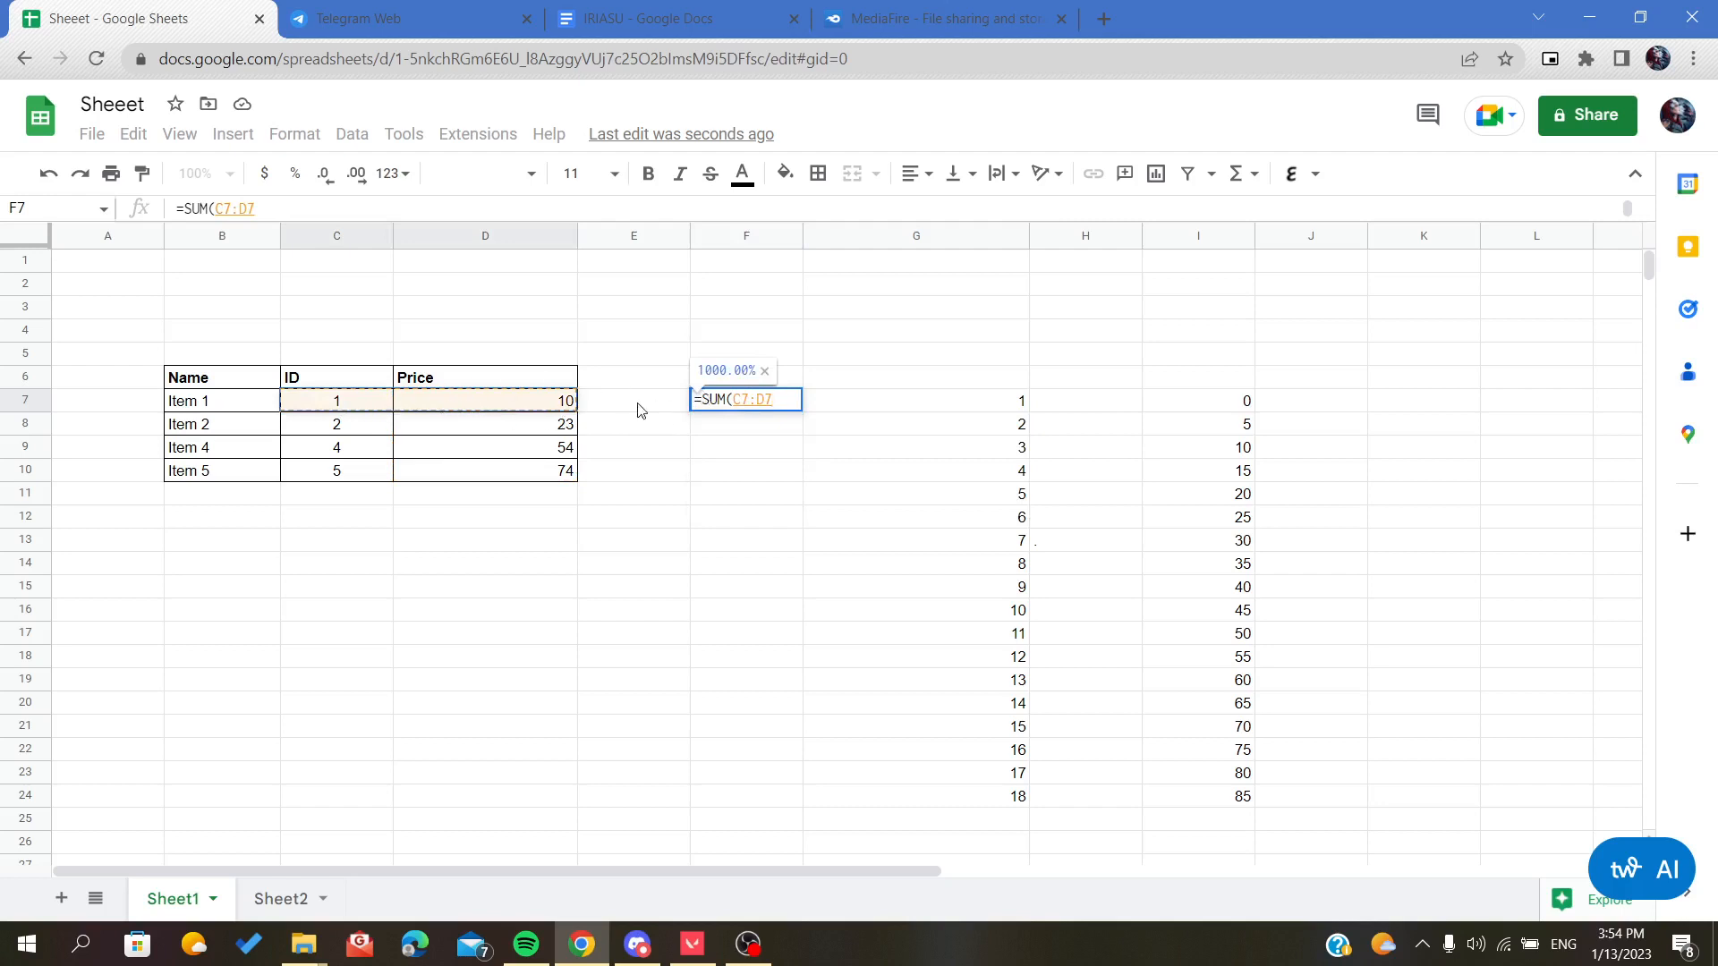
text(P)
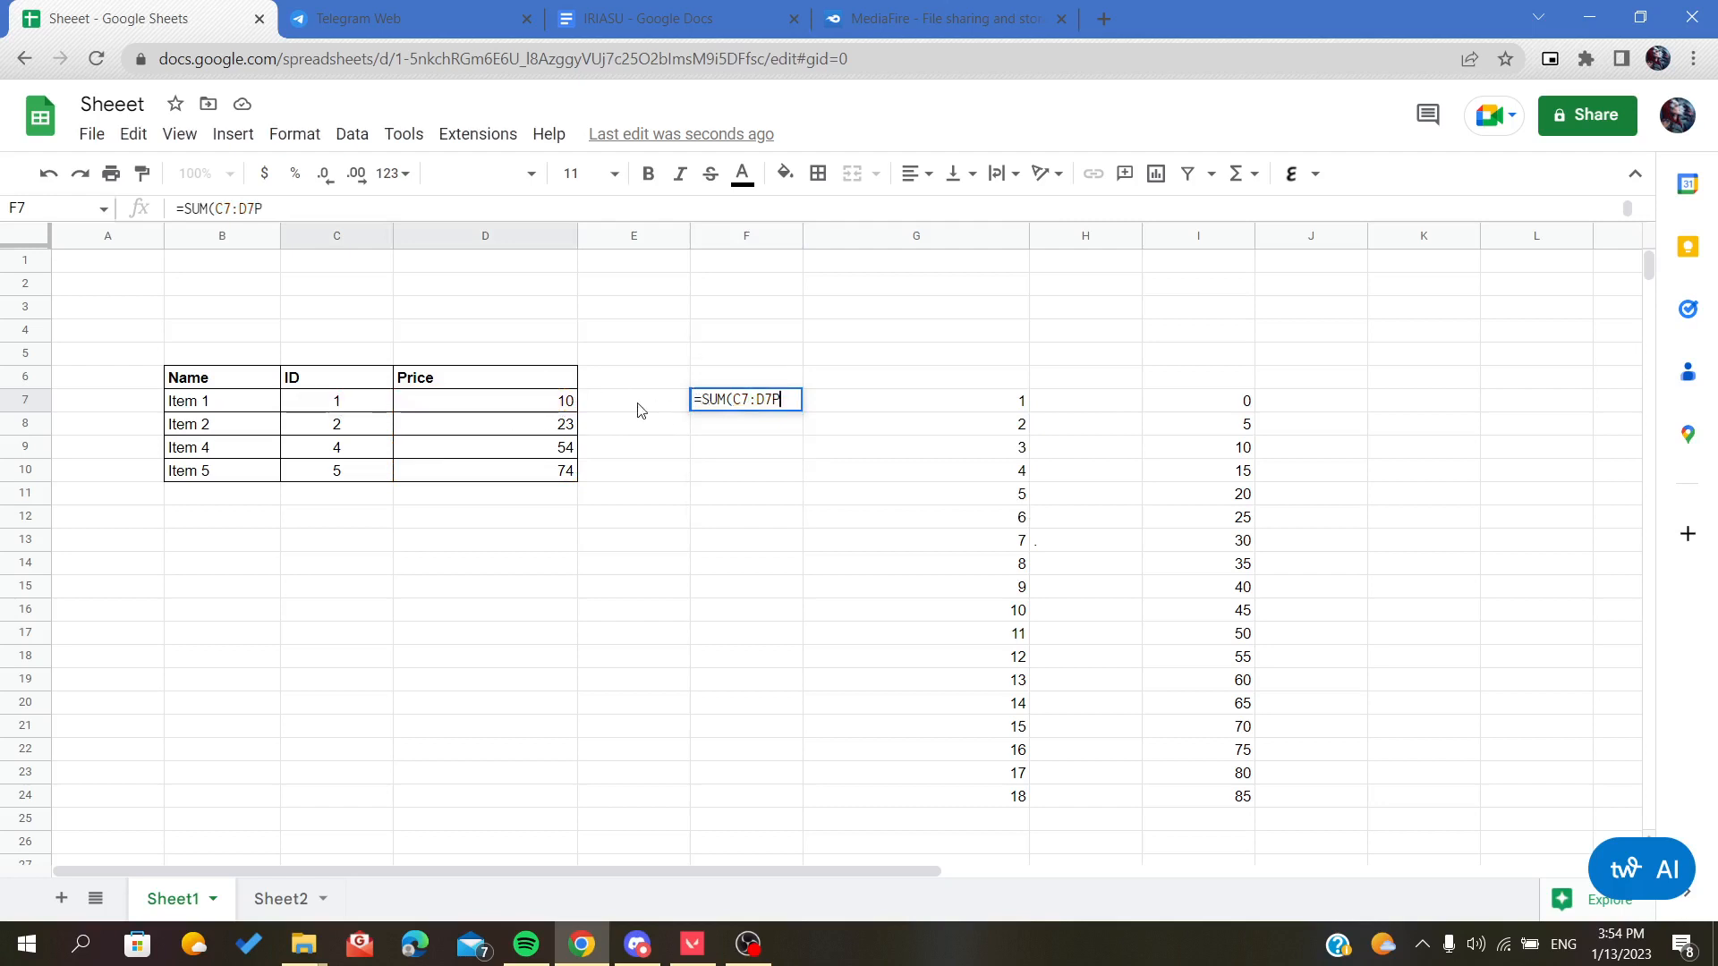
key(BackSpace)
key(Return)
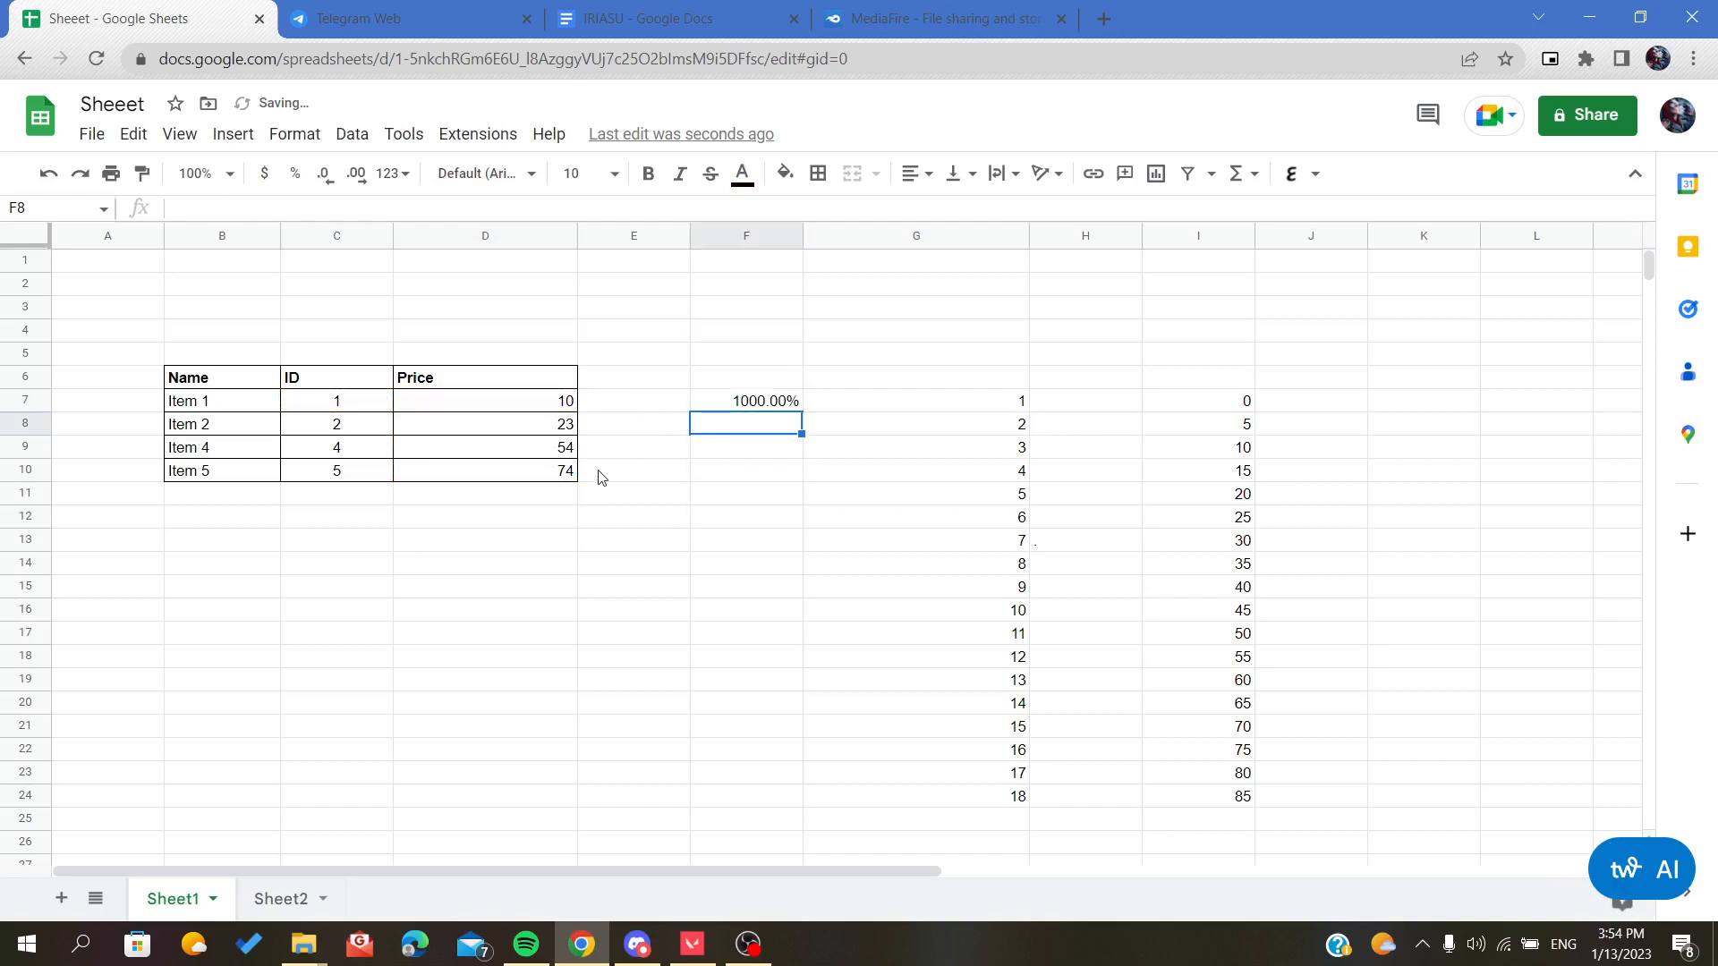
click(513, 400)
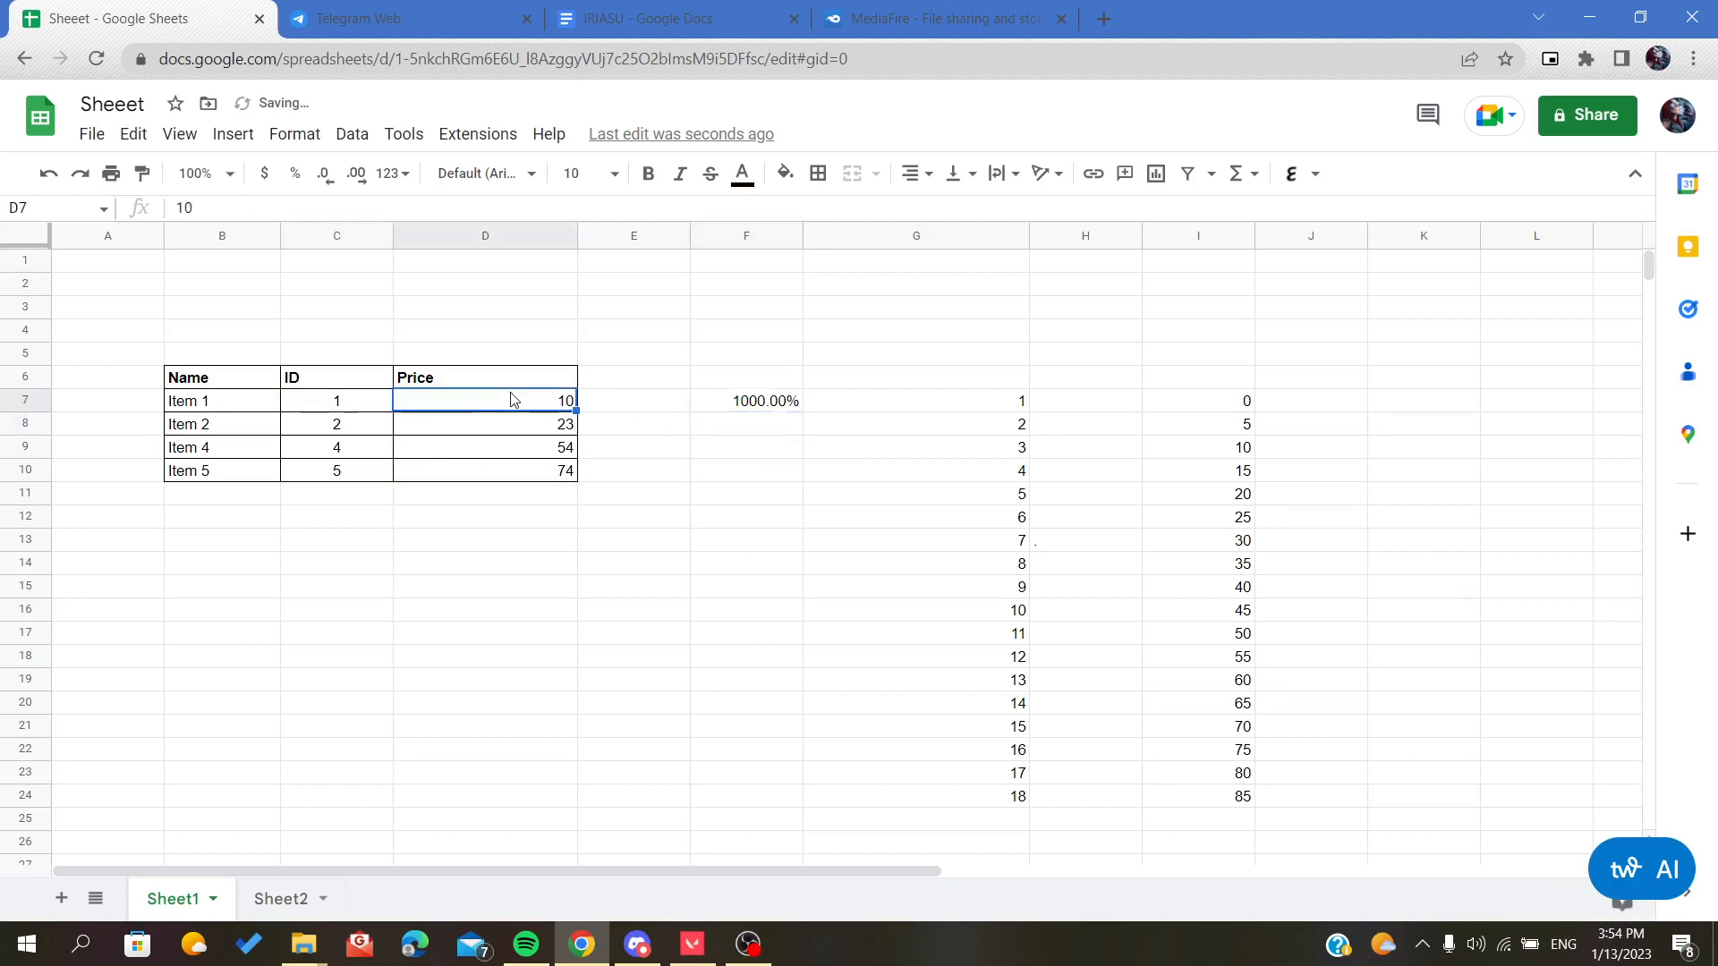
Step: Change the format of the SUM result in F7 to Number
click(760, 398)
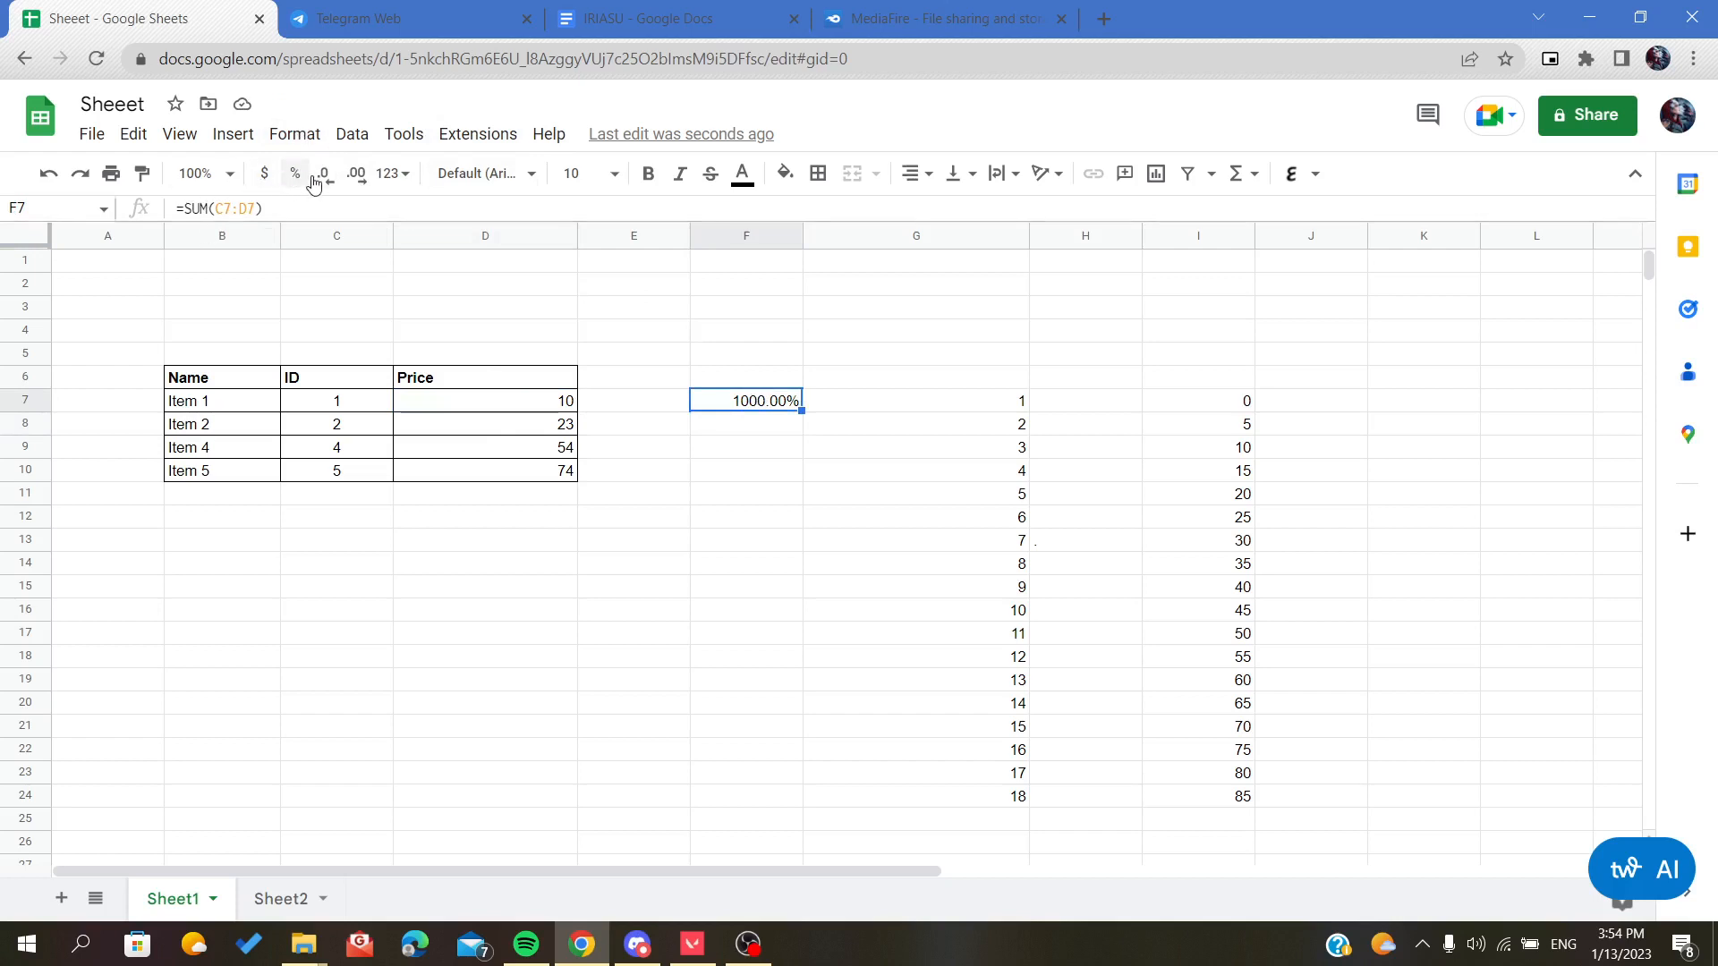
click(393, 174)
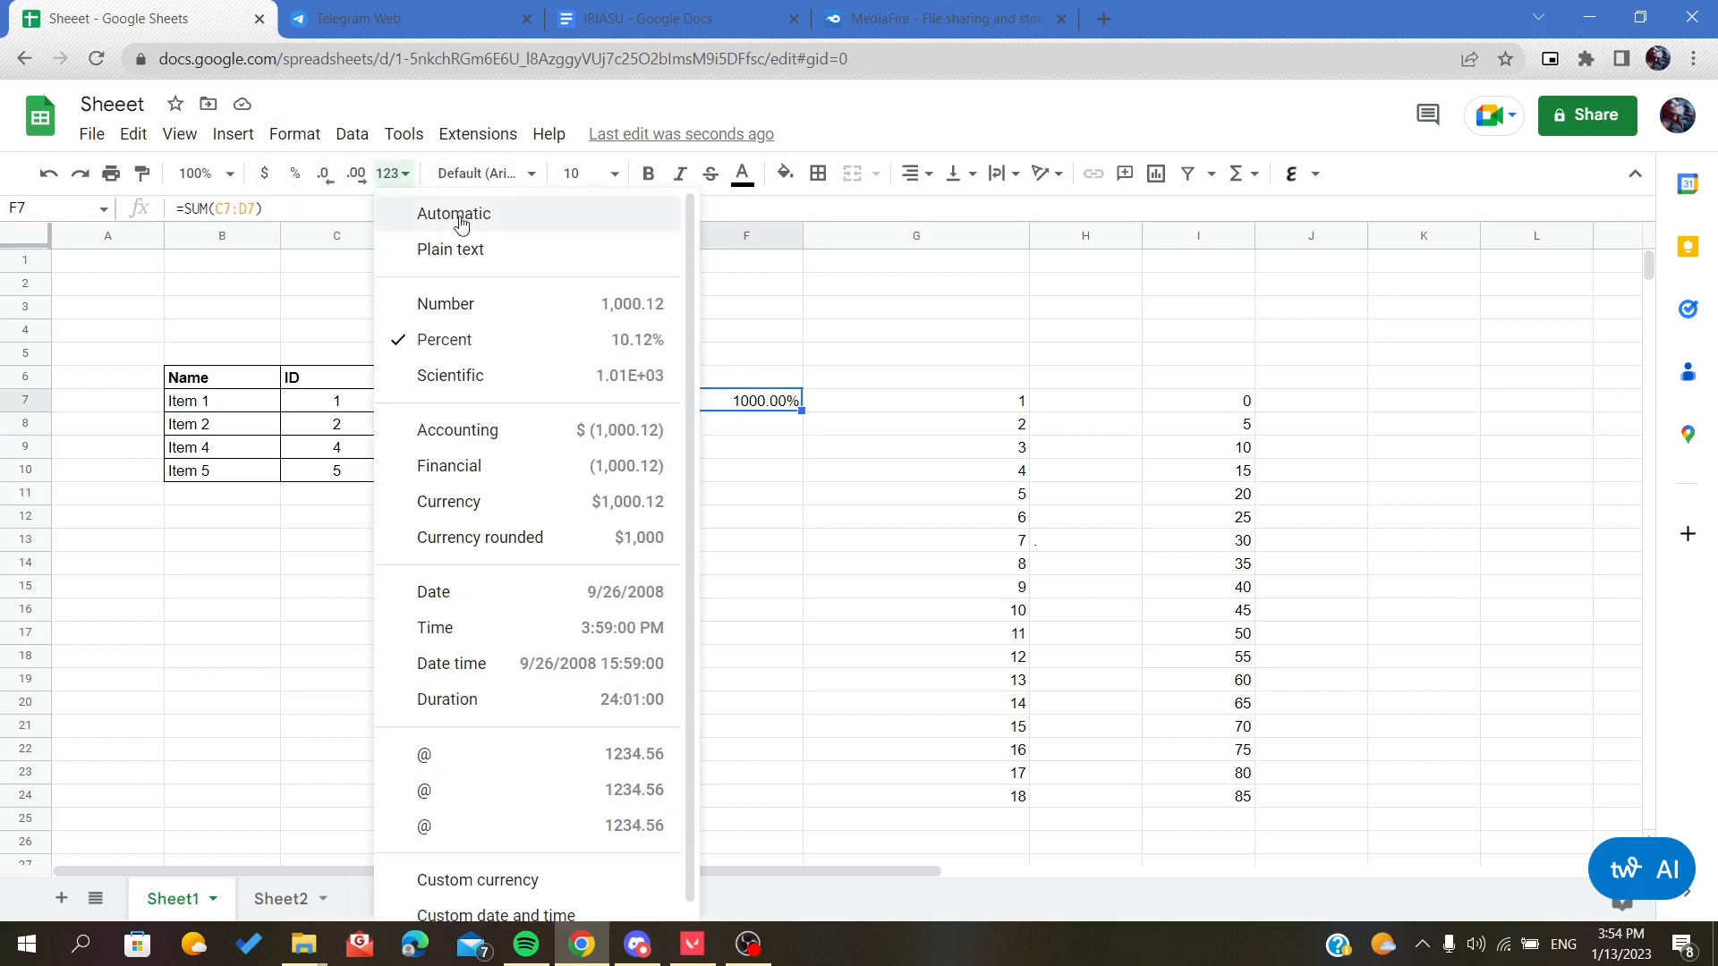
click(472, 306)
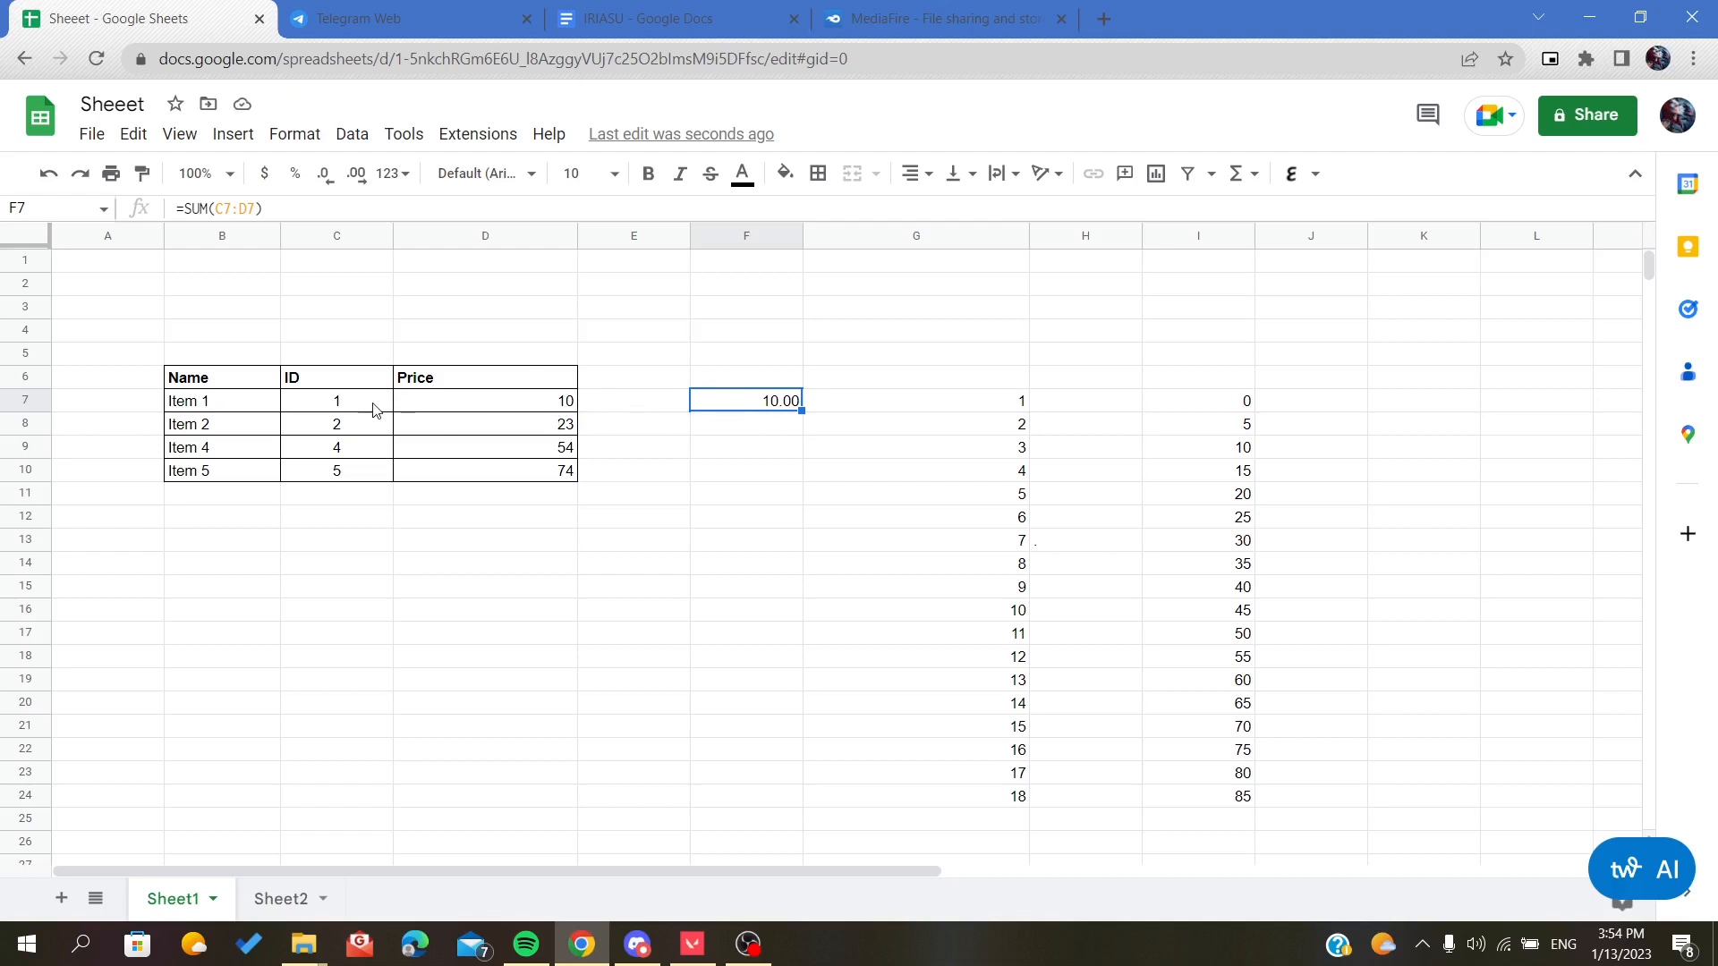
Step: Set the format of the ID values in C7:C10 to Automatic
drag(353, 404, 357, 472)
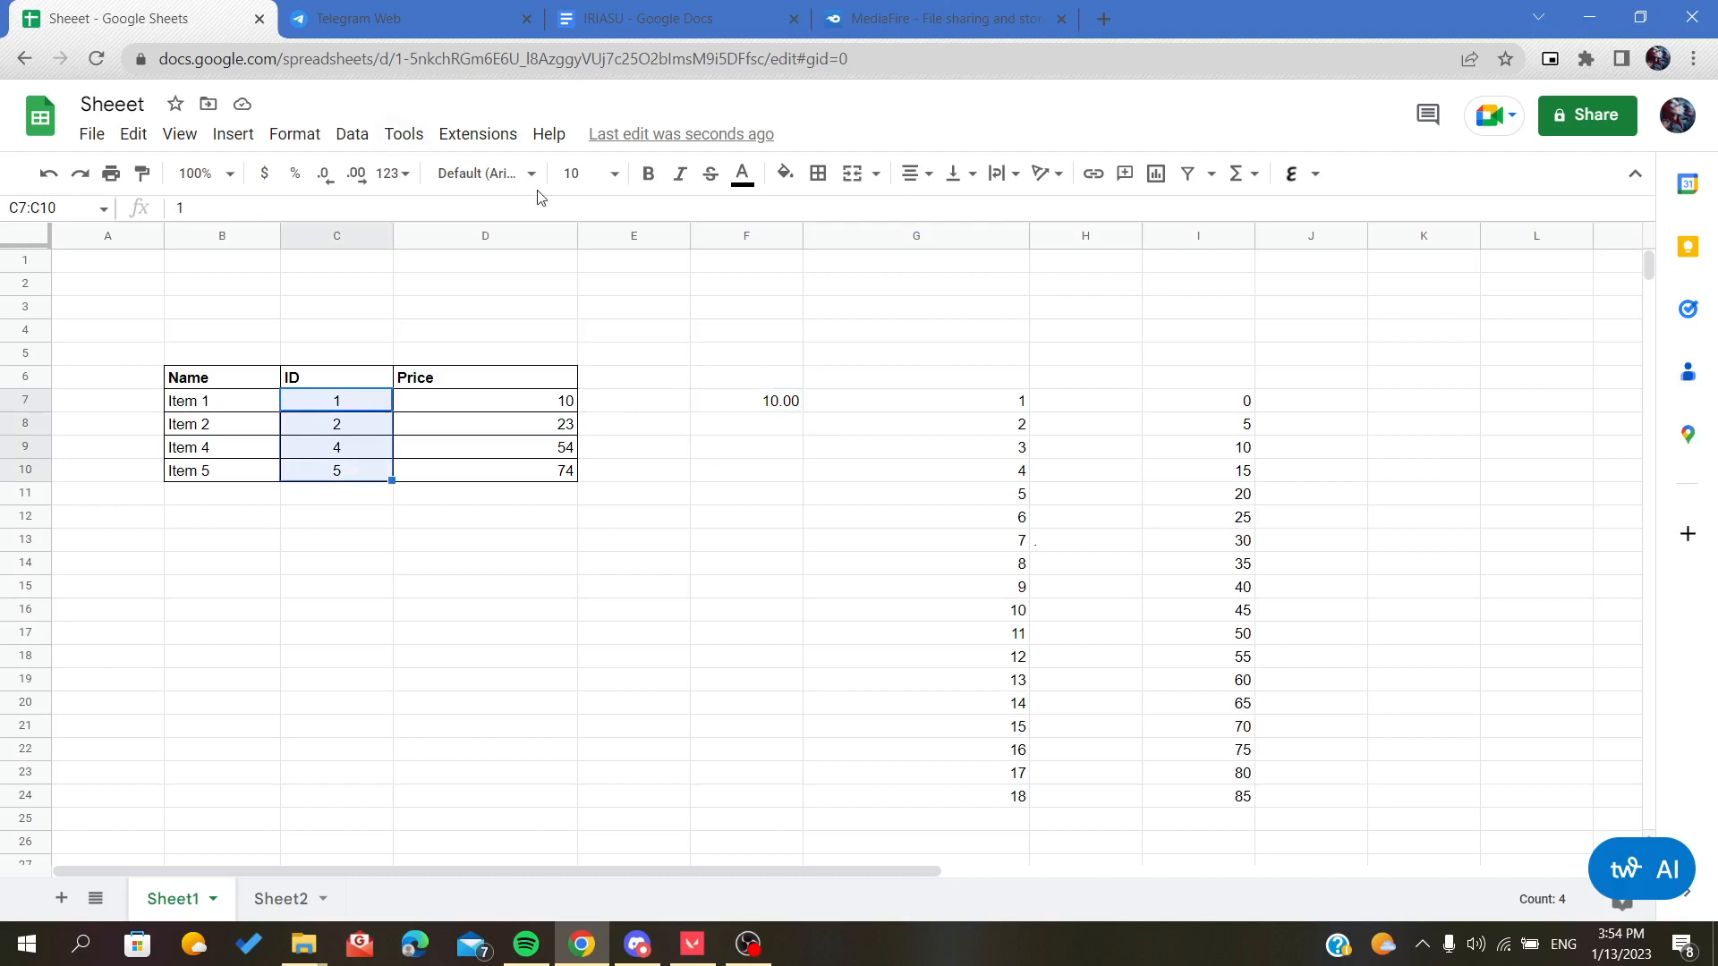
click(403, 177)
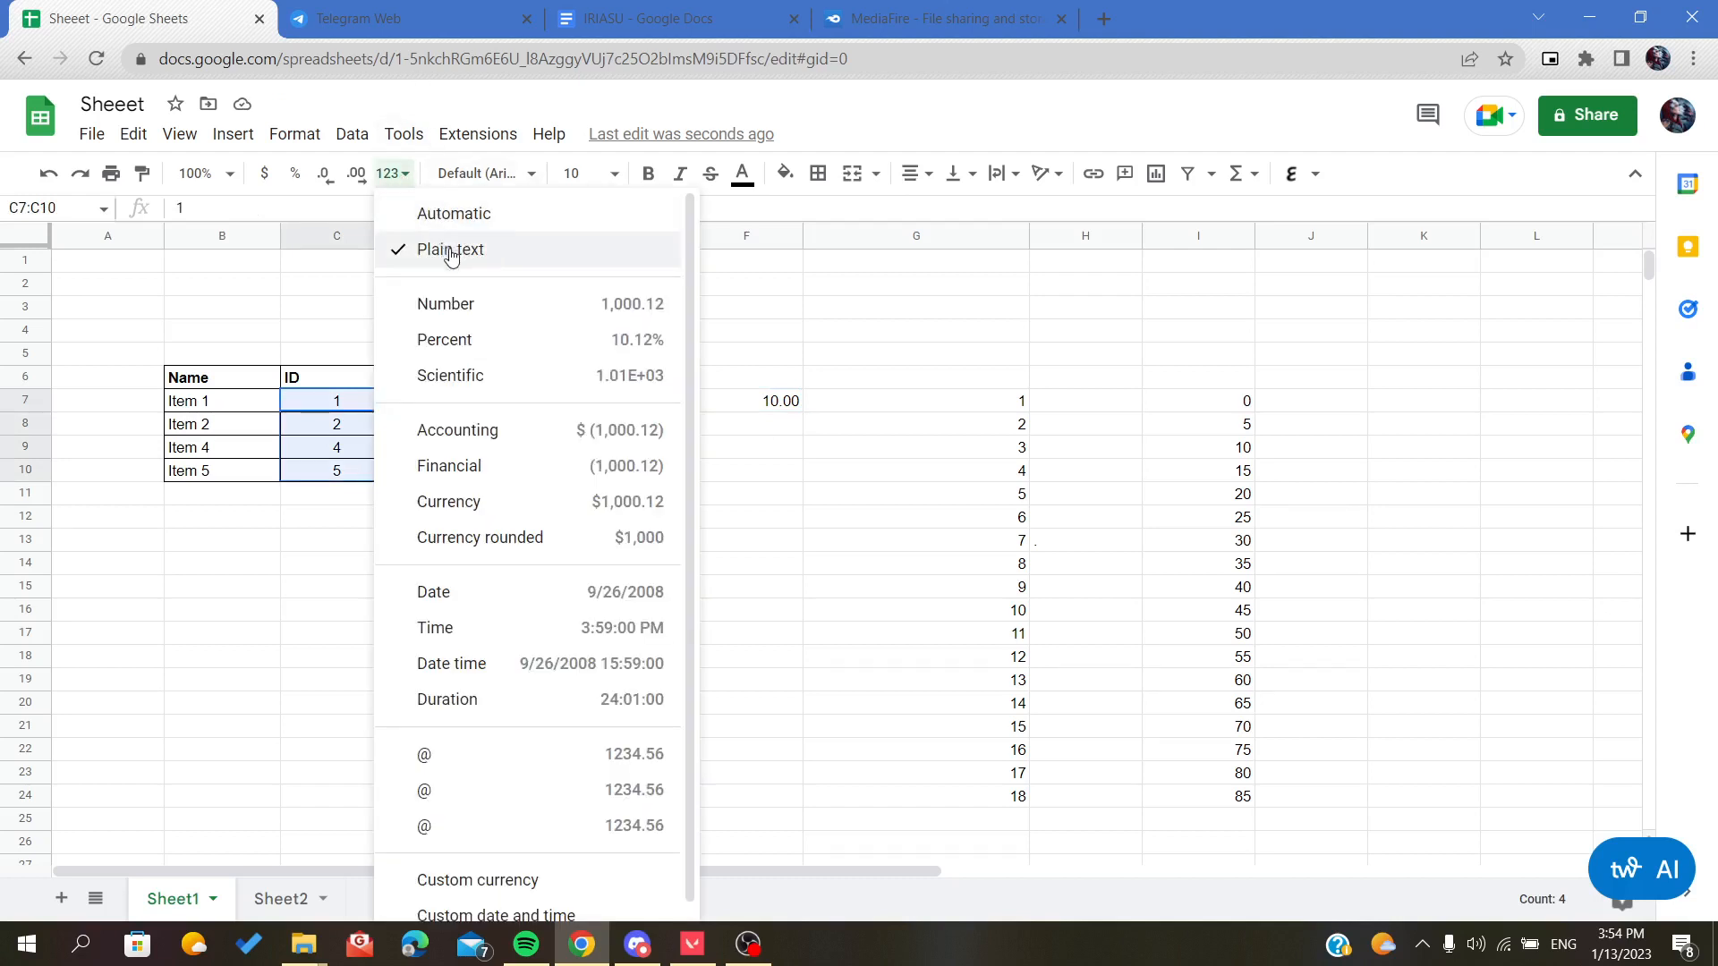
click(458, 212)
Step: Copy the SUM formula from F7 down to F10 with autofill
click(756, 402)
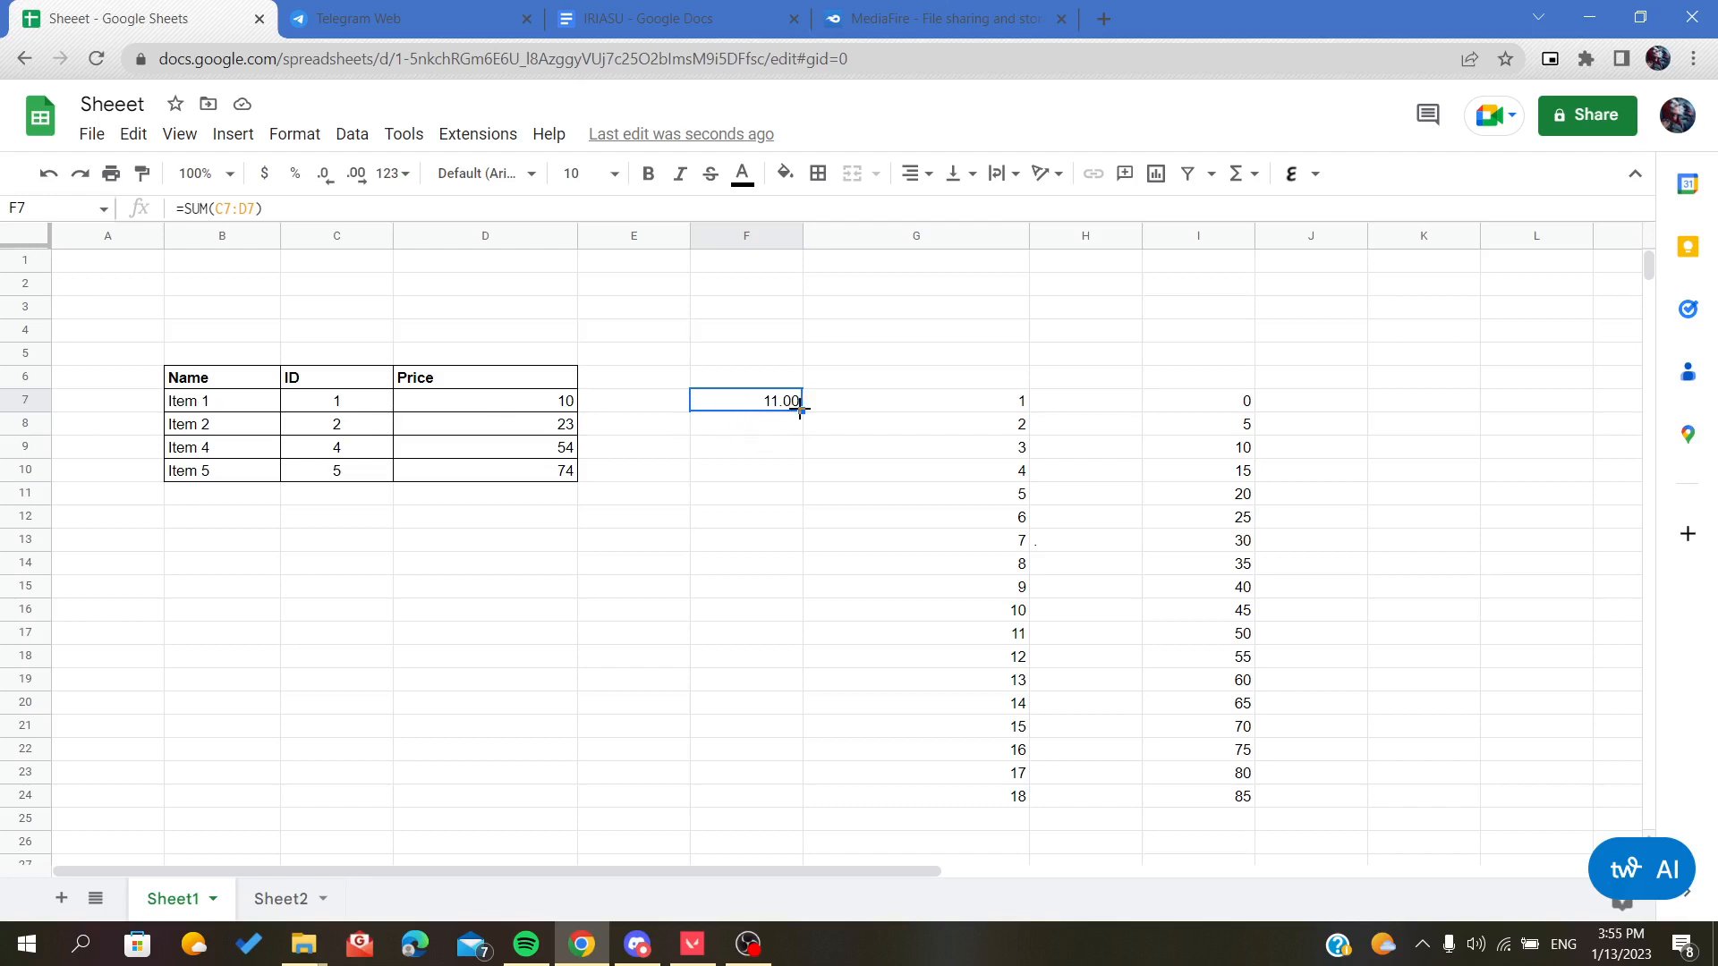
drag(801, 408, 797, 474)
click(669, 450)
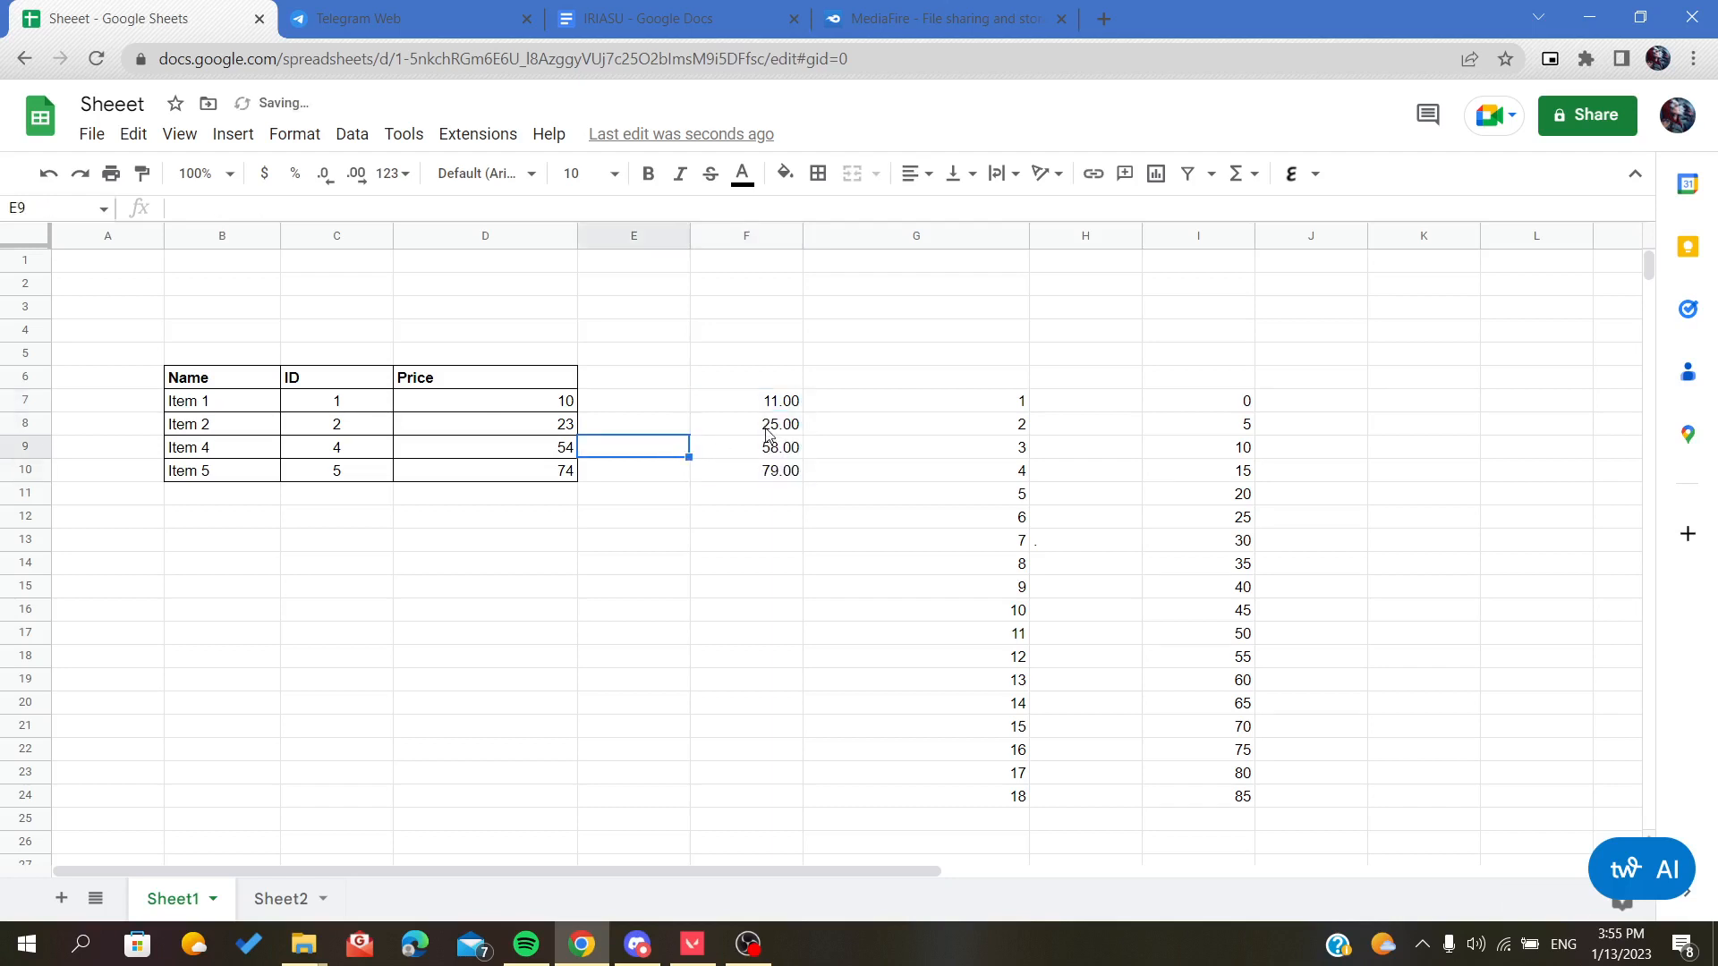
Step: Examine the formulas in F7 to F9 and compare them with the ID and Price cells they reference
click(768, 431)
click(335, 403)
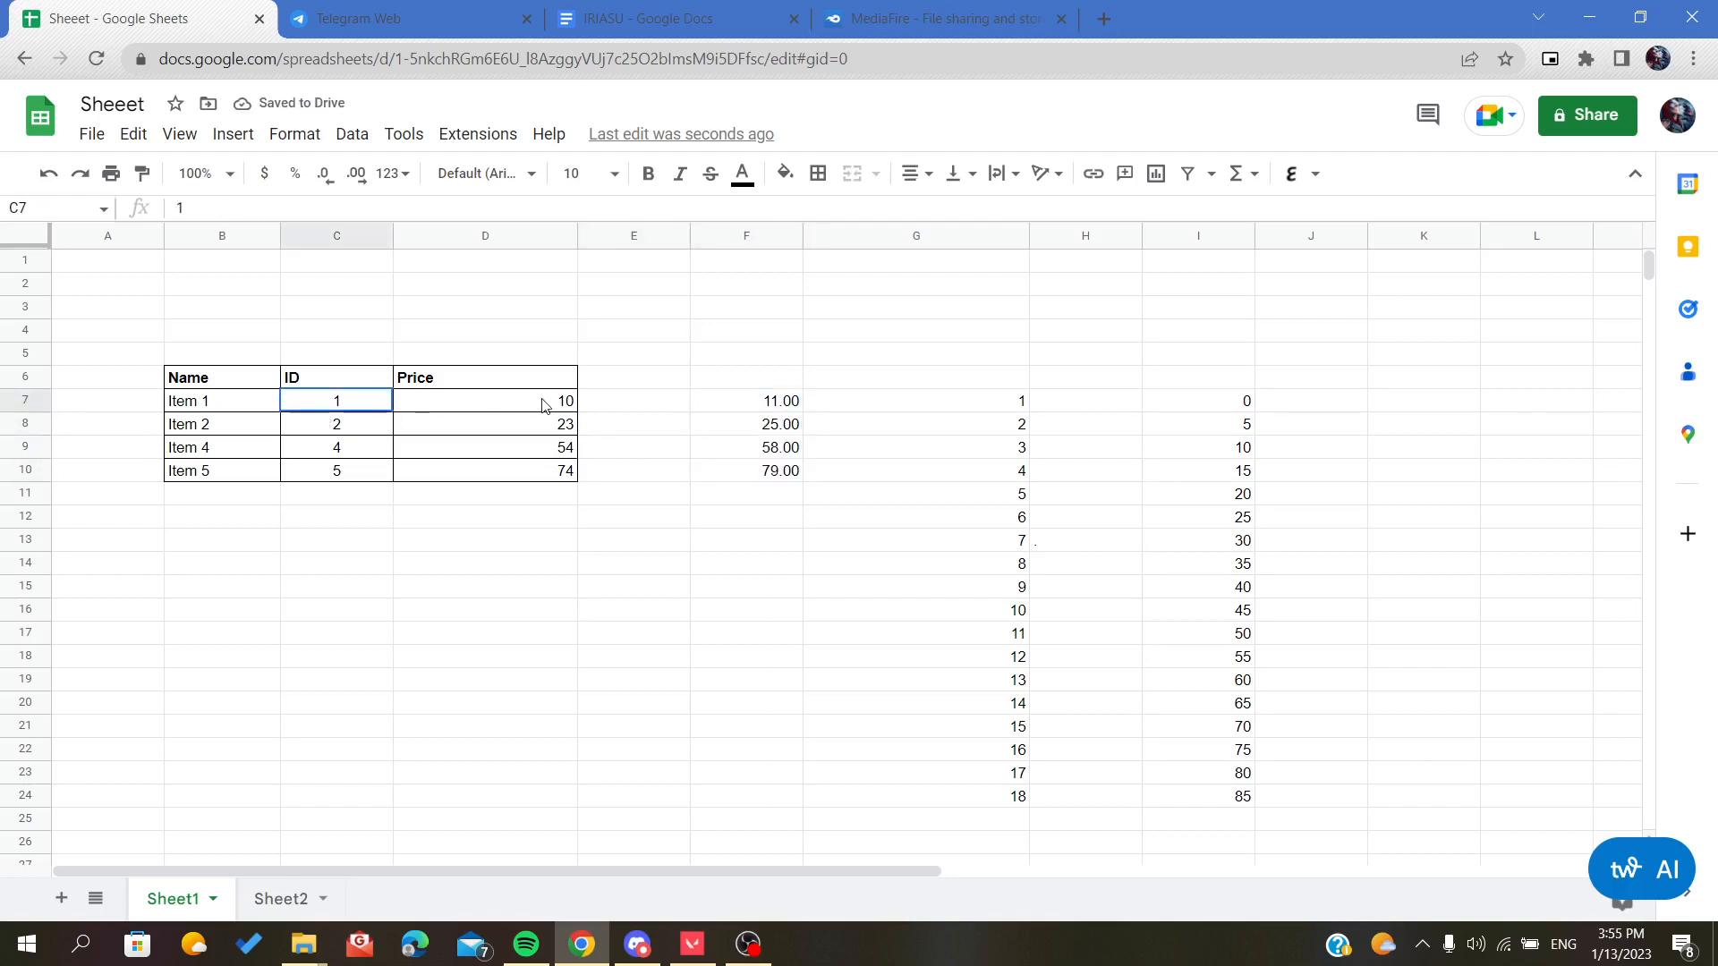
shift+click(544, 405)
click(753, 451)
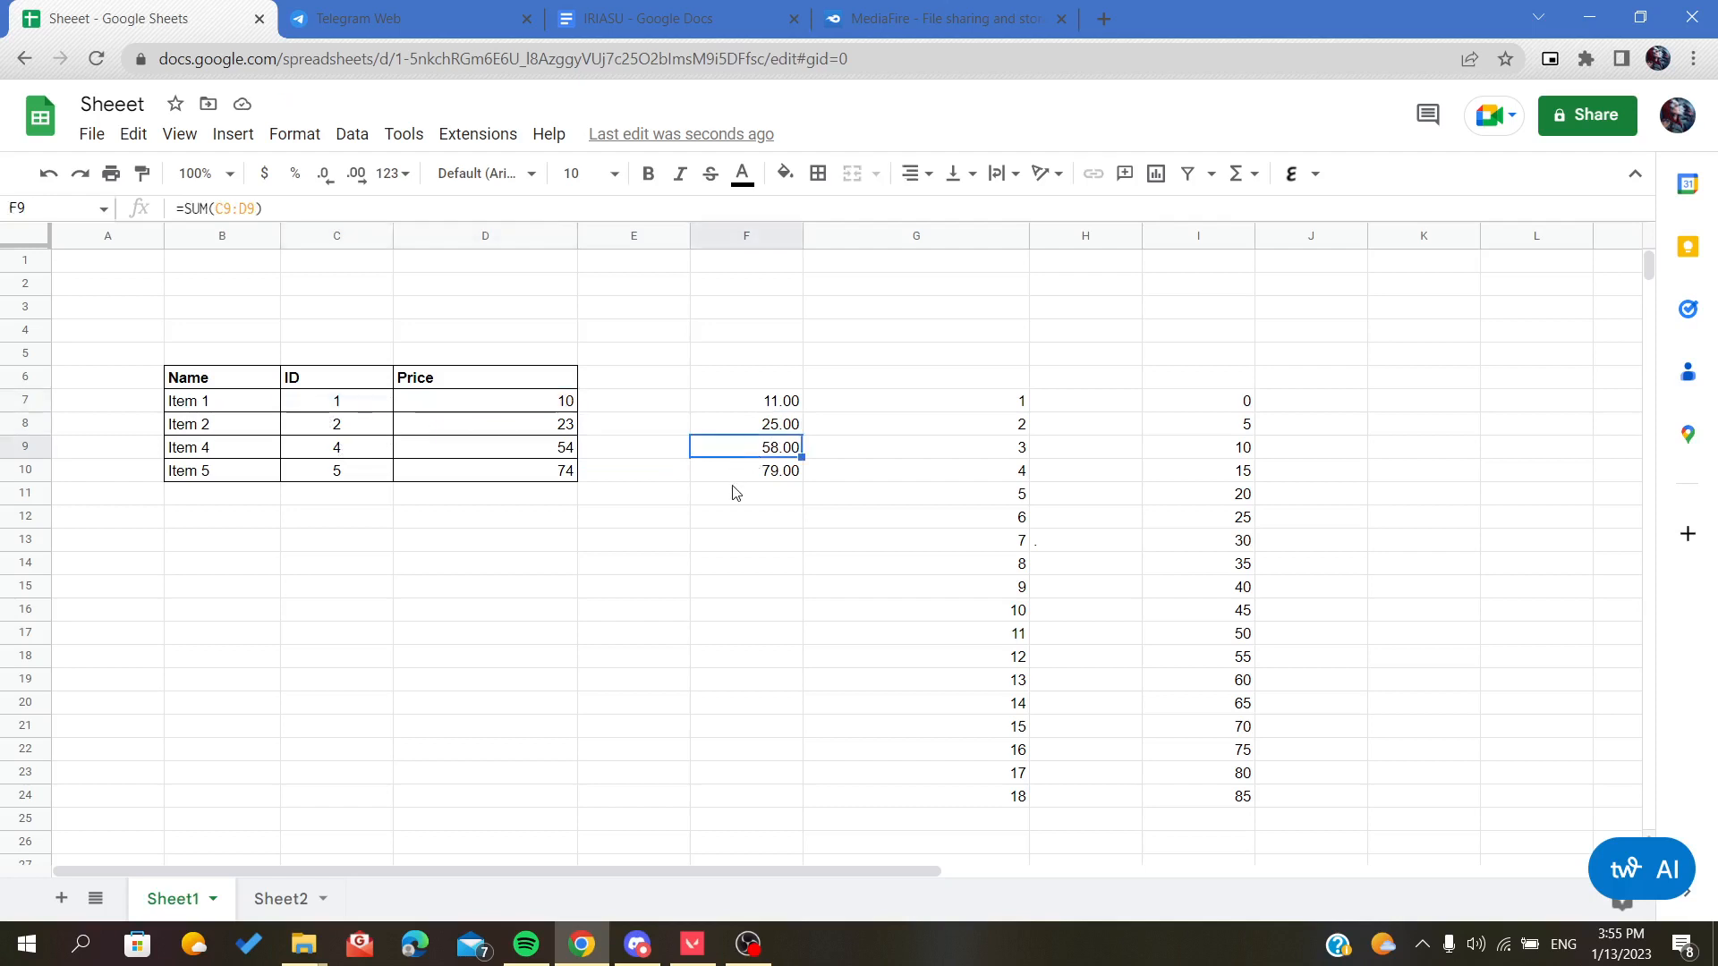
click(732, 491)
click(749, 428)
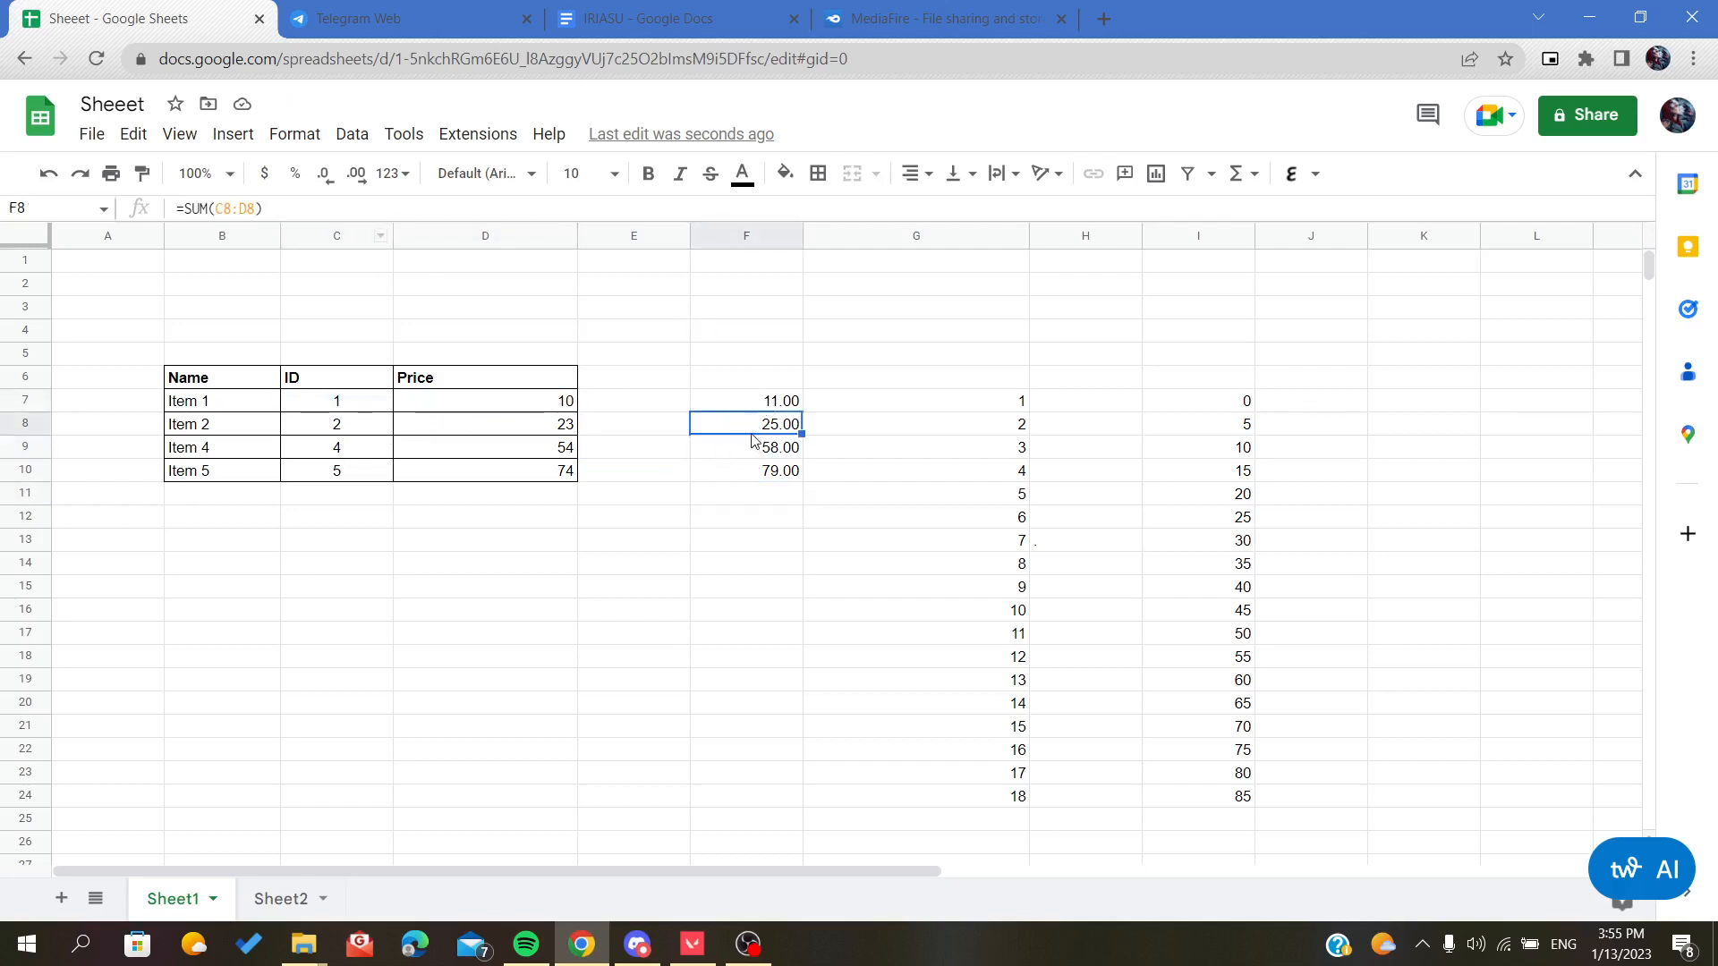
click(774, 405)
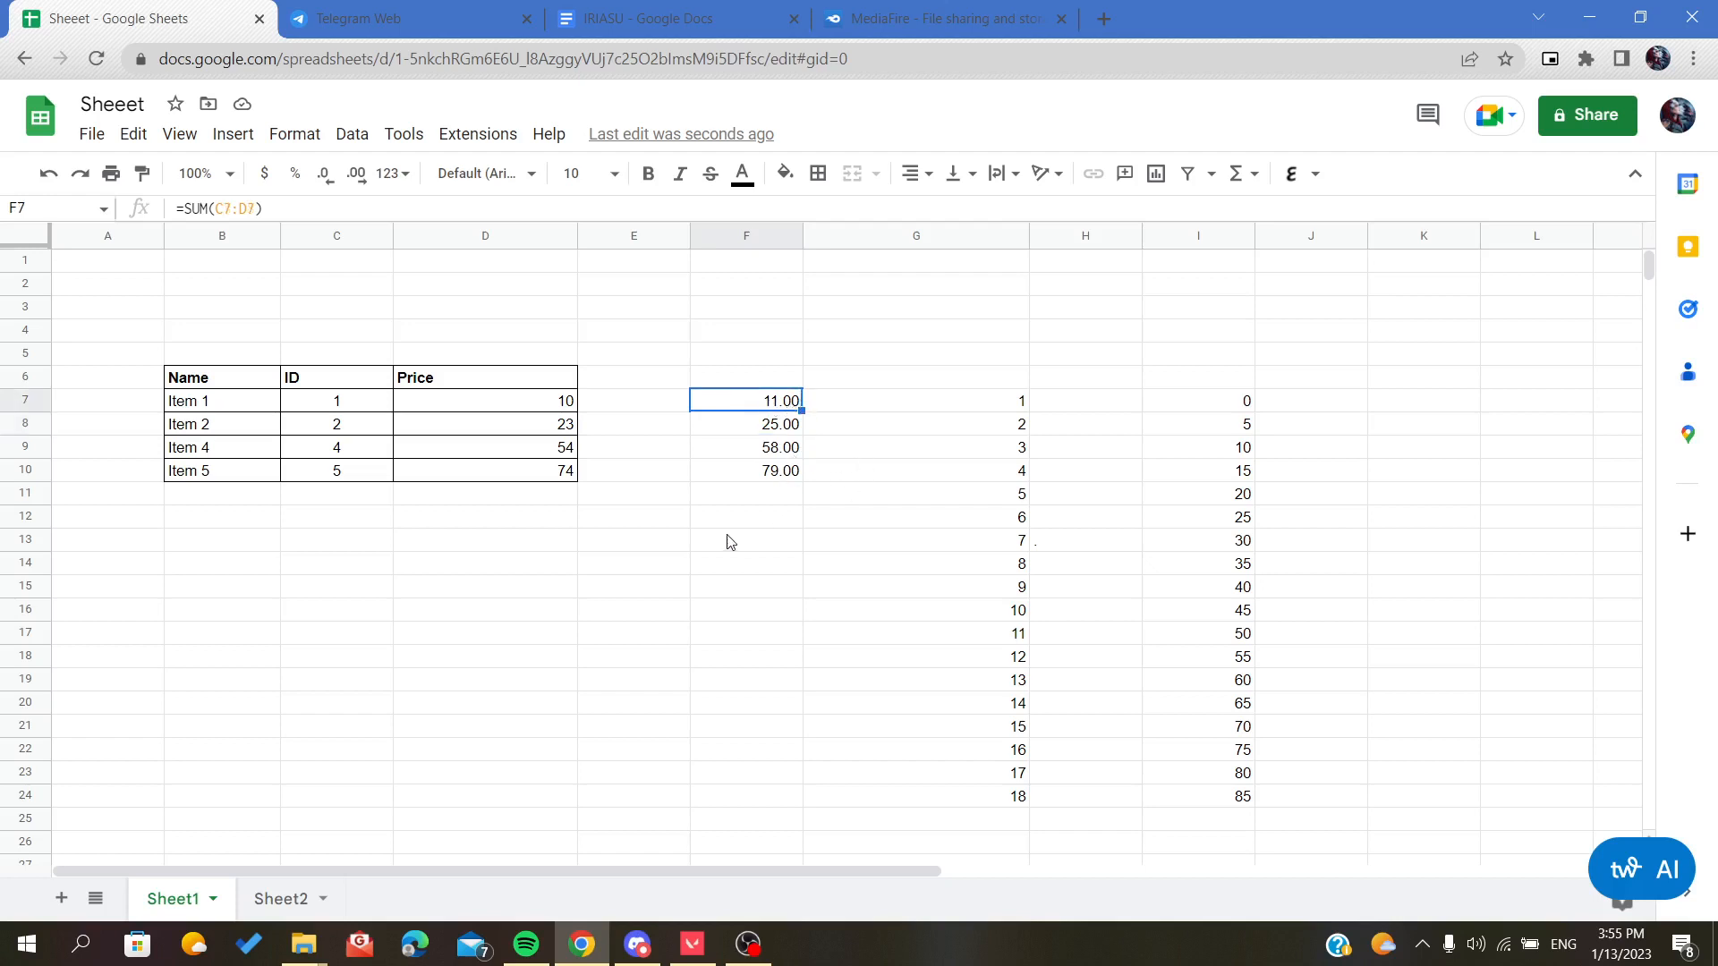
scroll(720, 501, down, 2)
scroll(711, 439, up, 2)
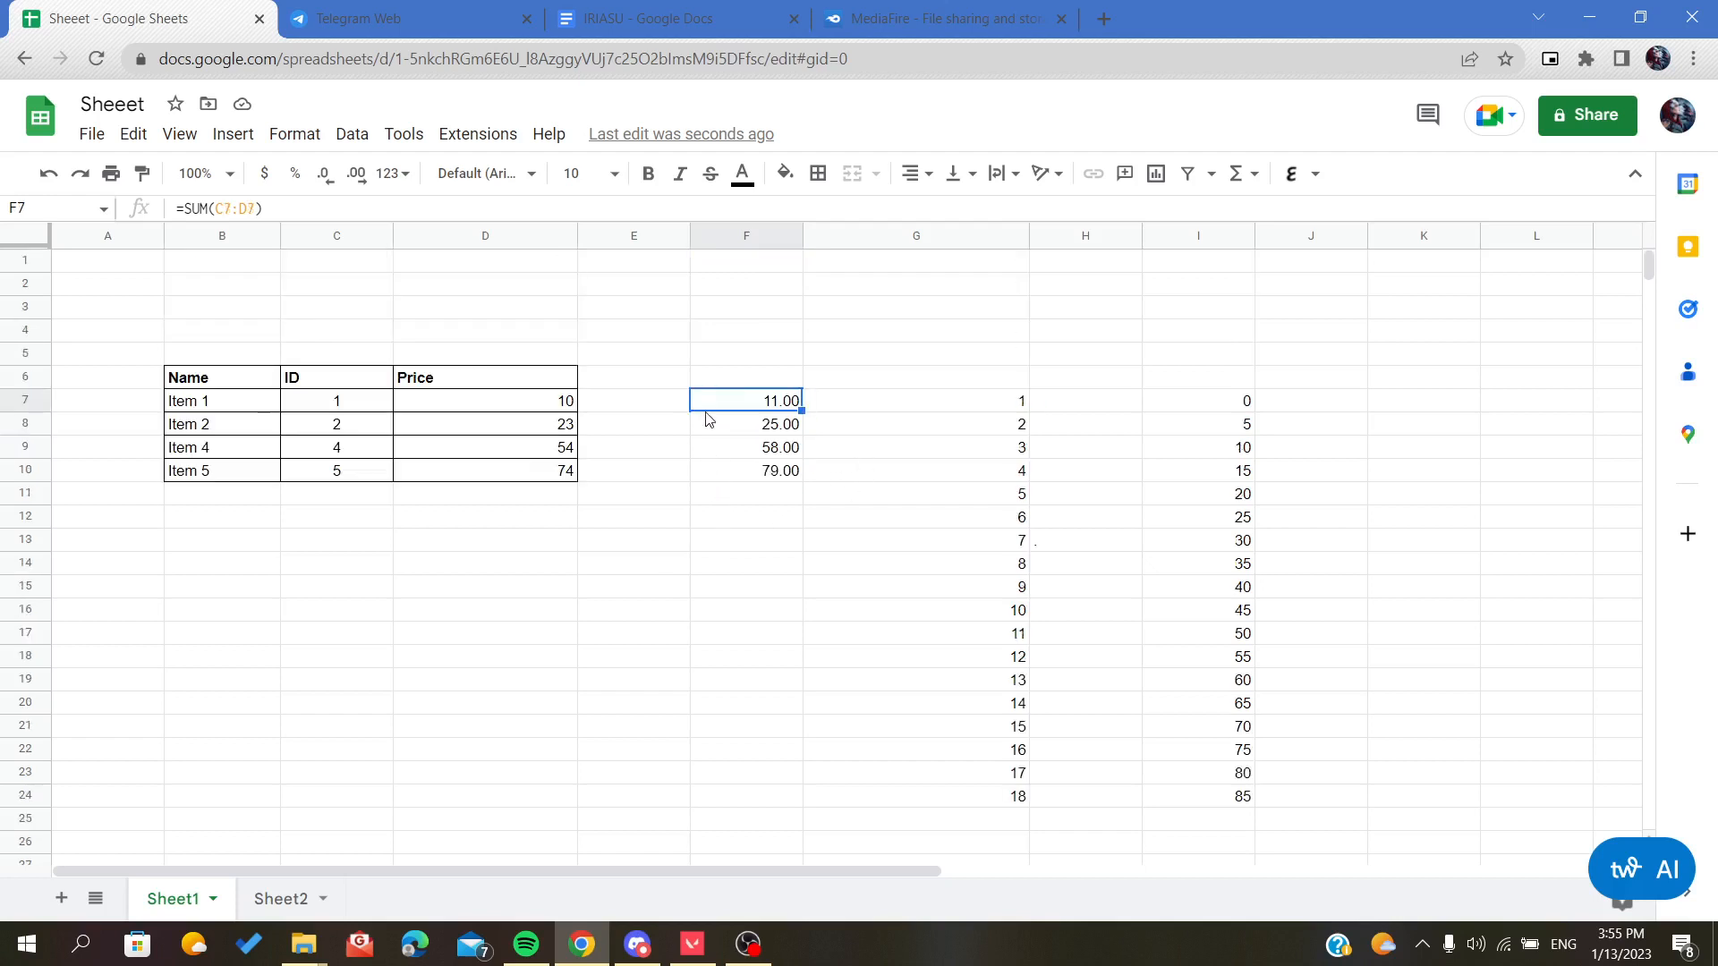
click(659, 382)
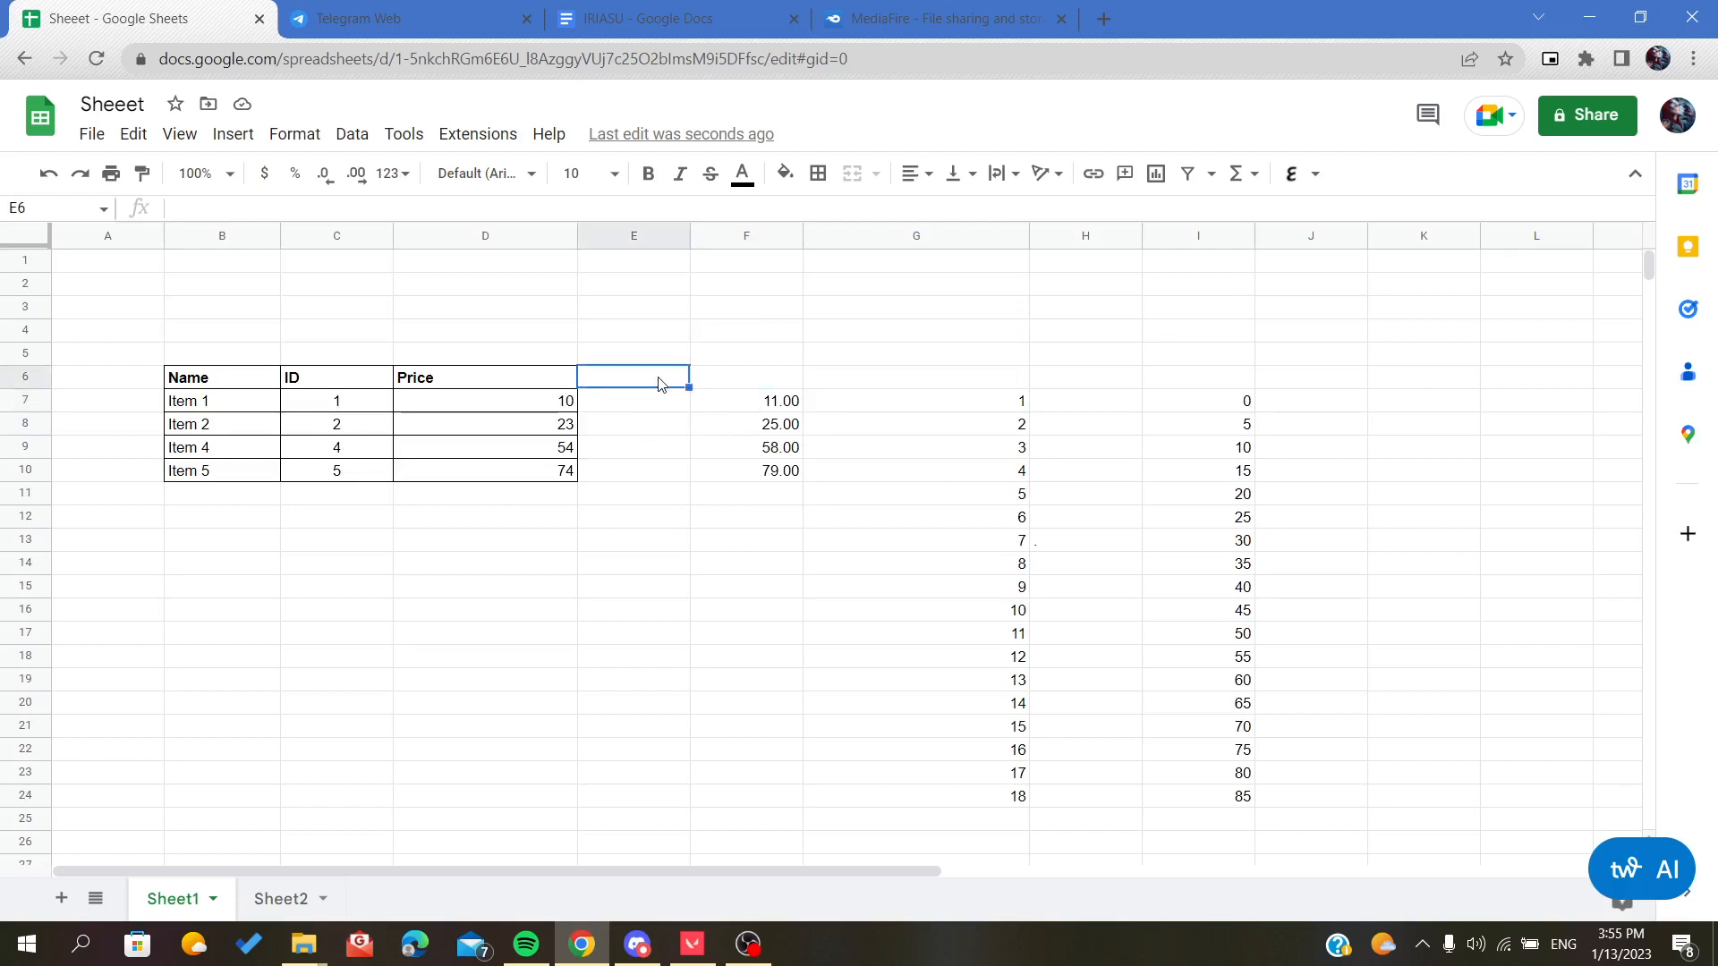
Step: Enter the formula =10+1 in cell E6
text(=)
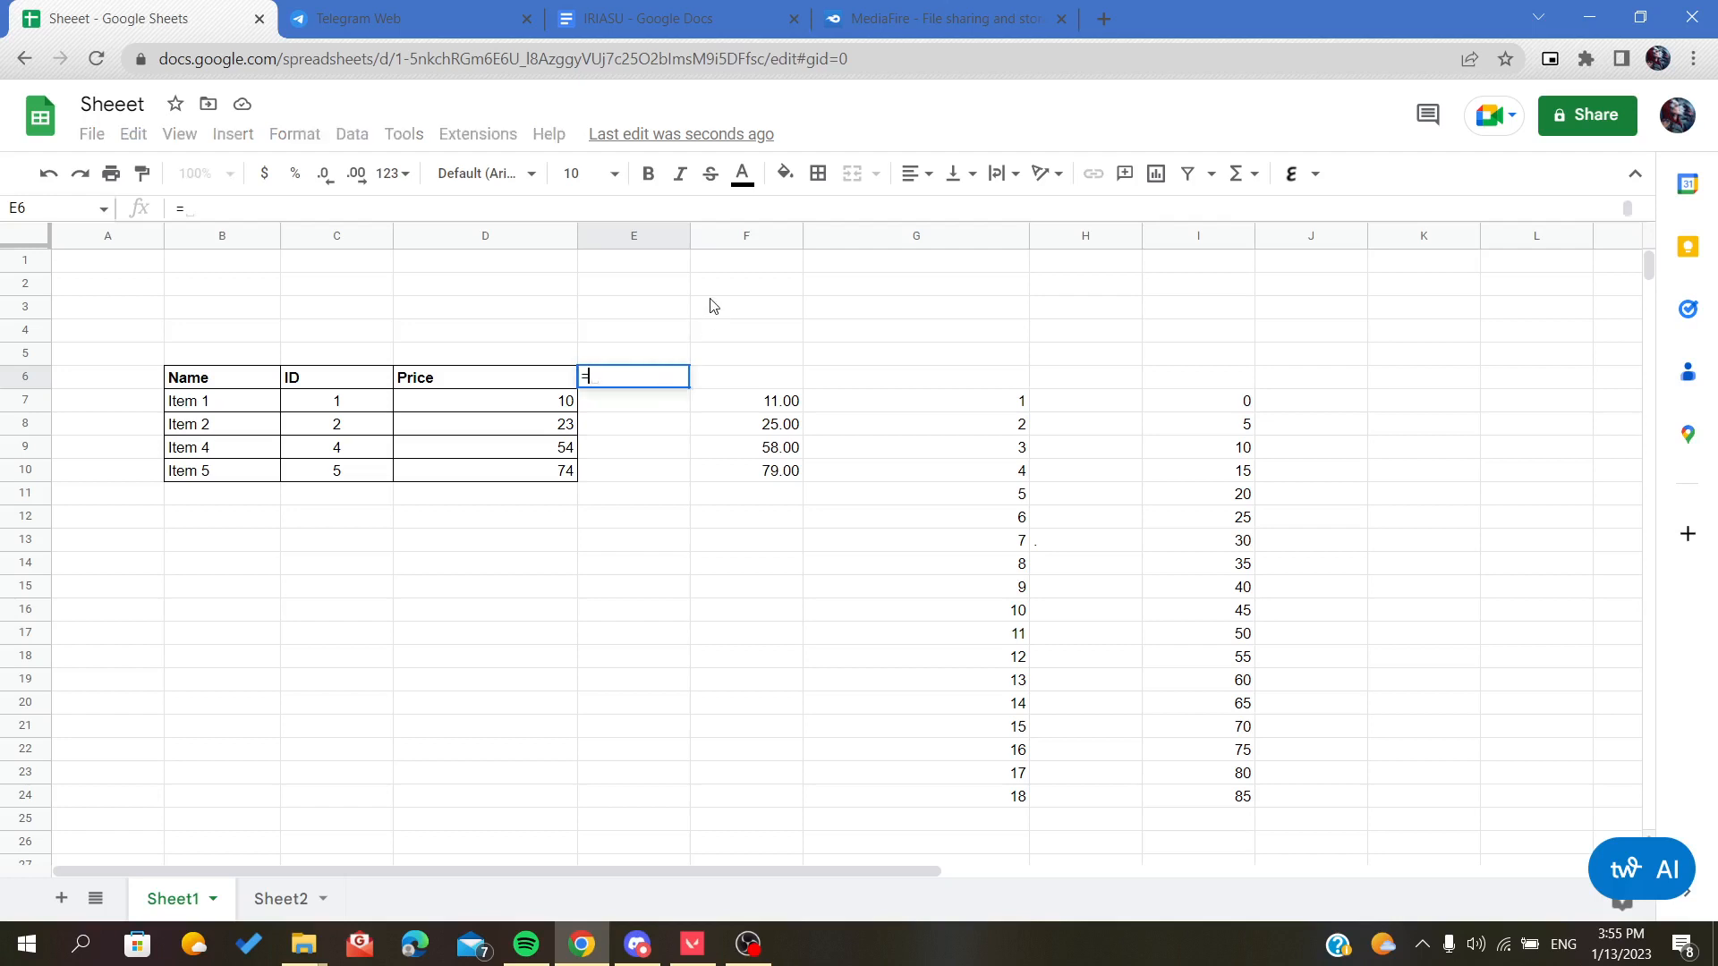
text(10+1)
key(Return)
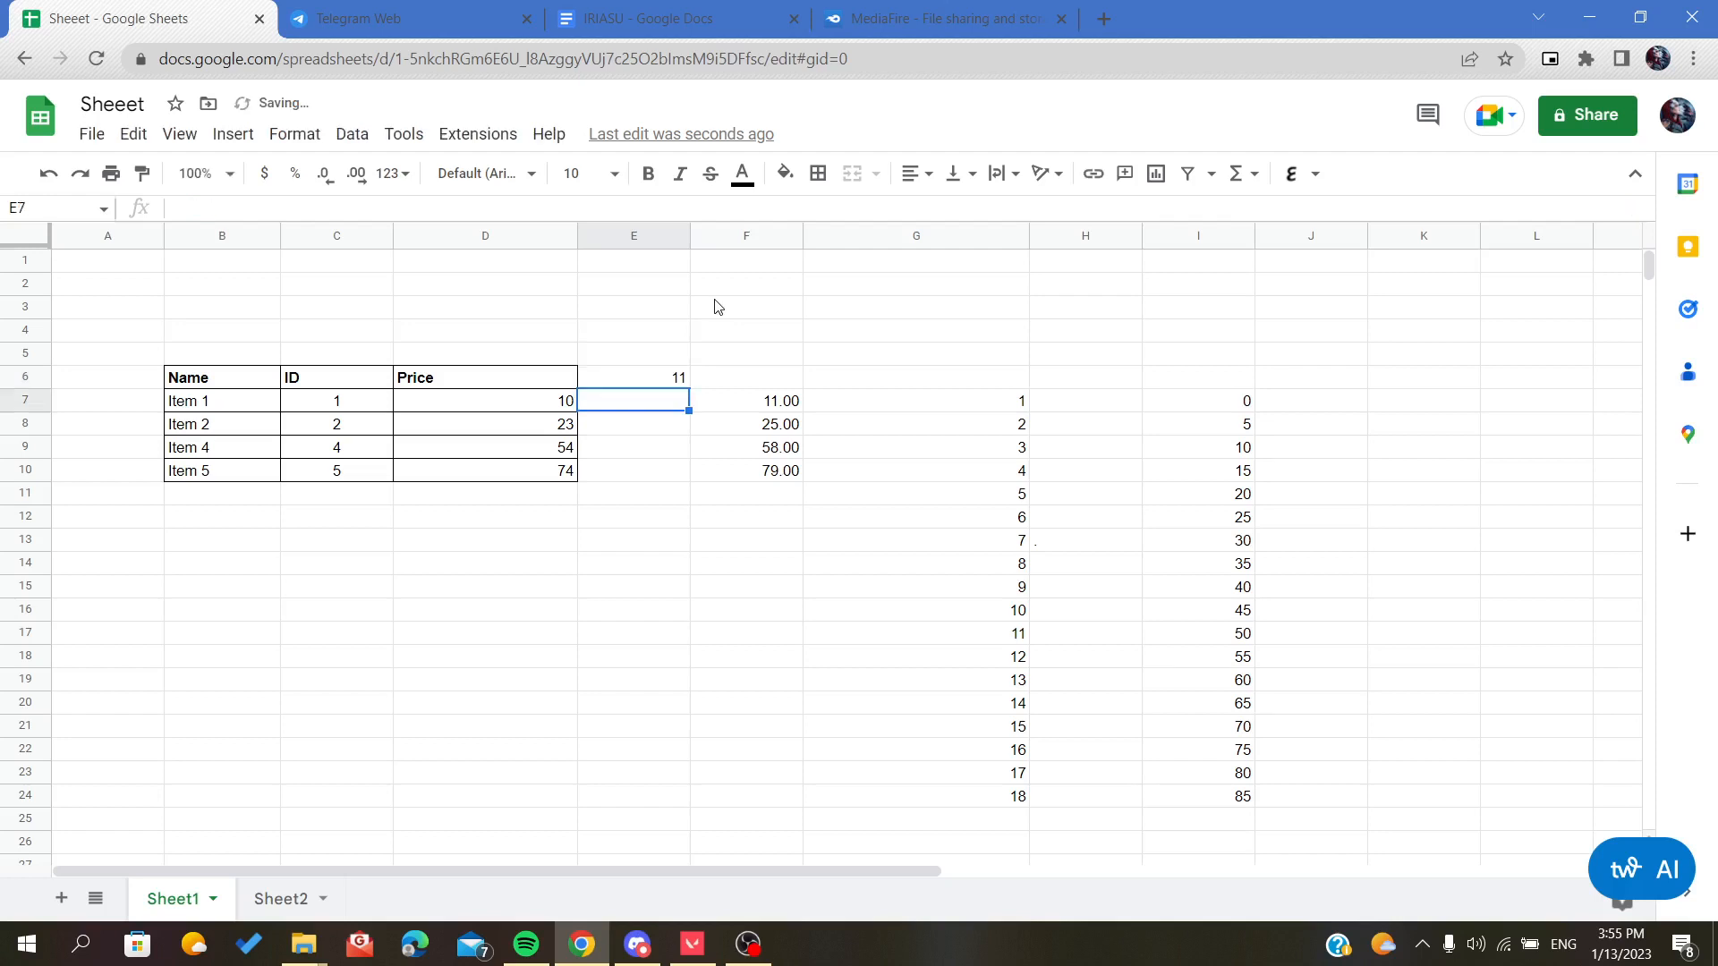
Step: Discard the mistyped percent sign in E7 and clear the contents of F7
text(%)
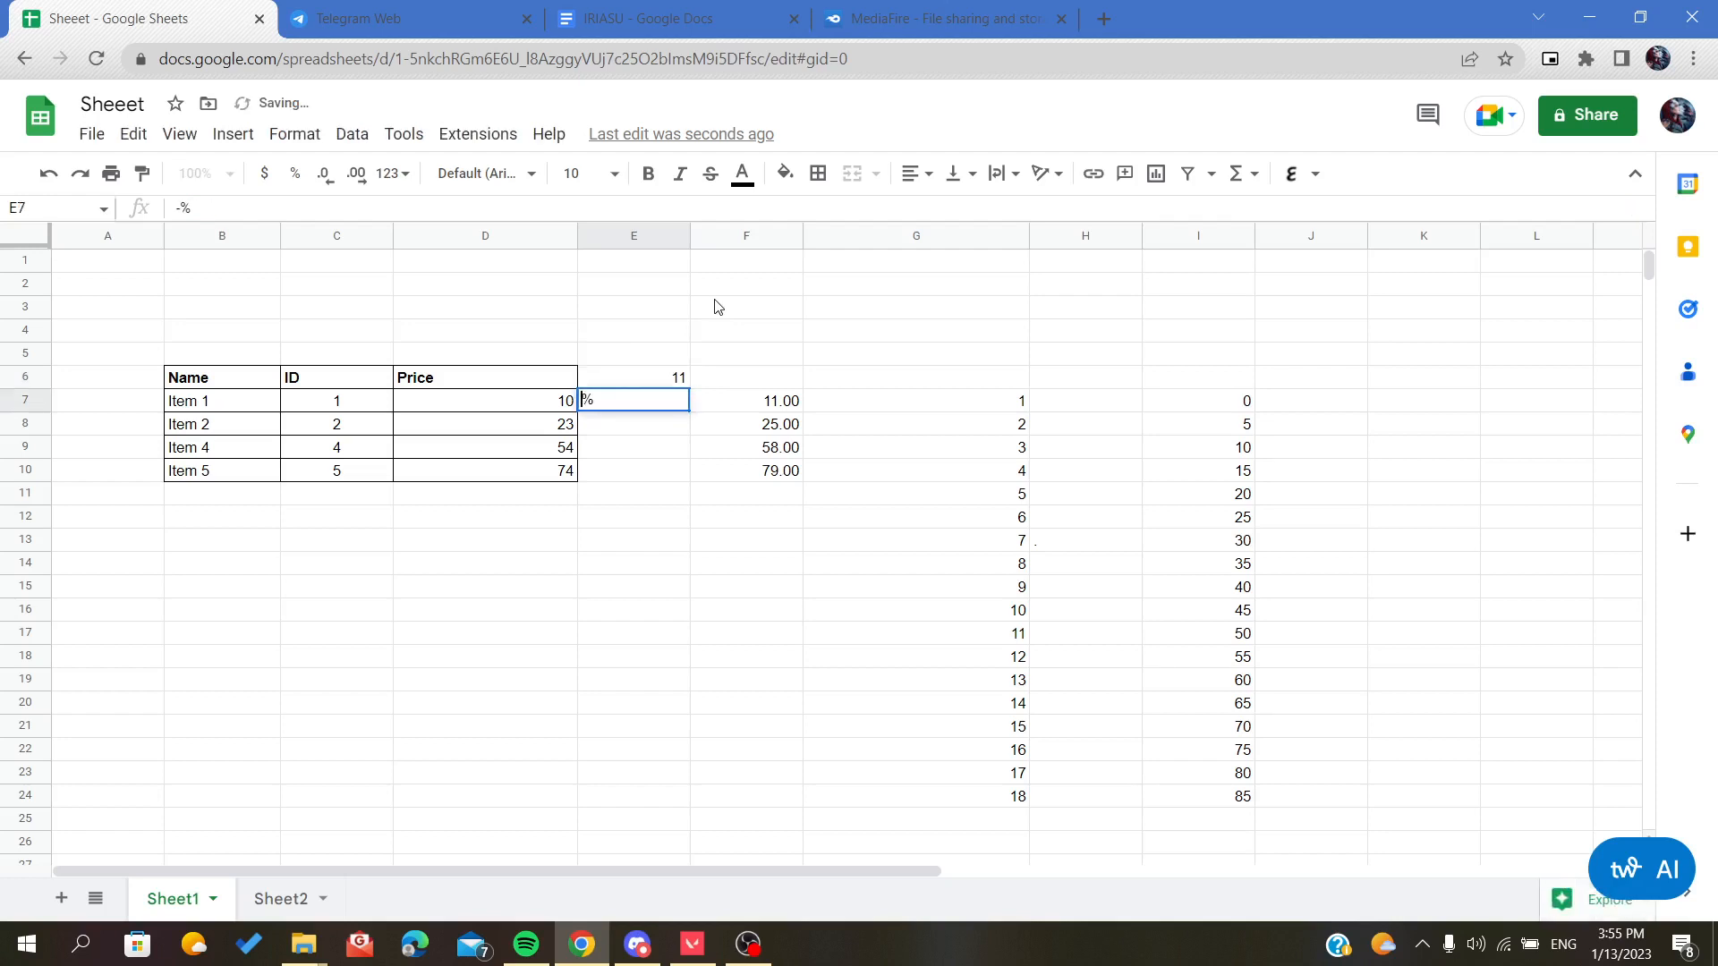
key(BackSpace)
key(Right)
key(BackSpace)
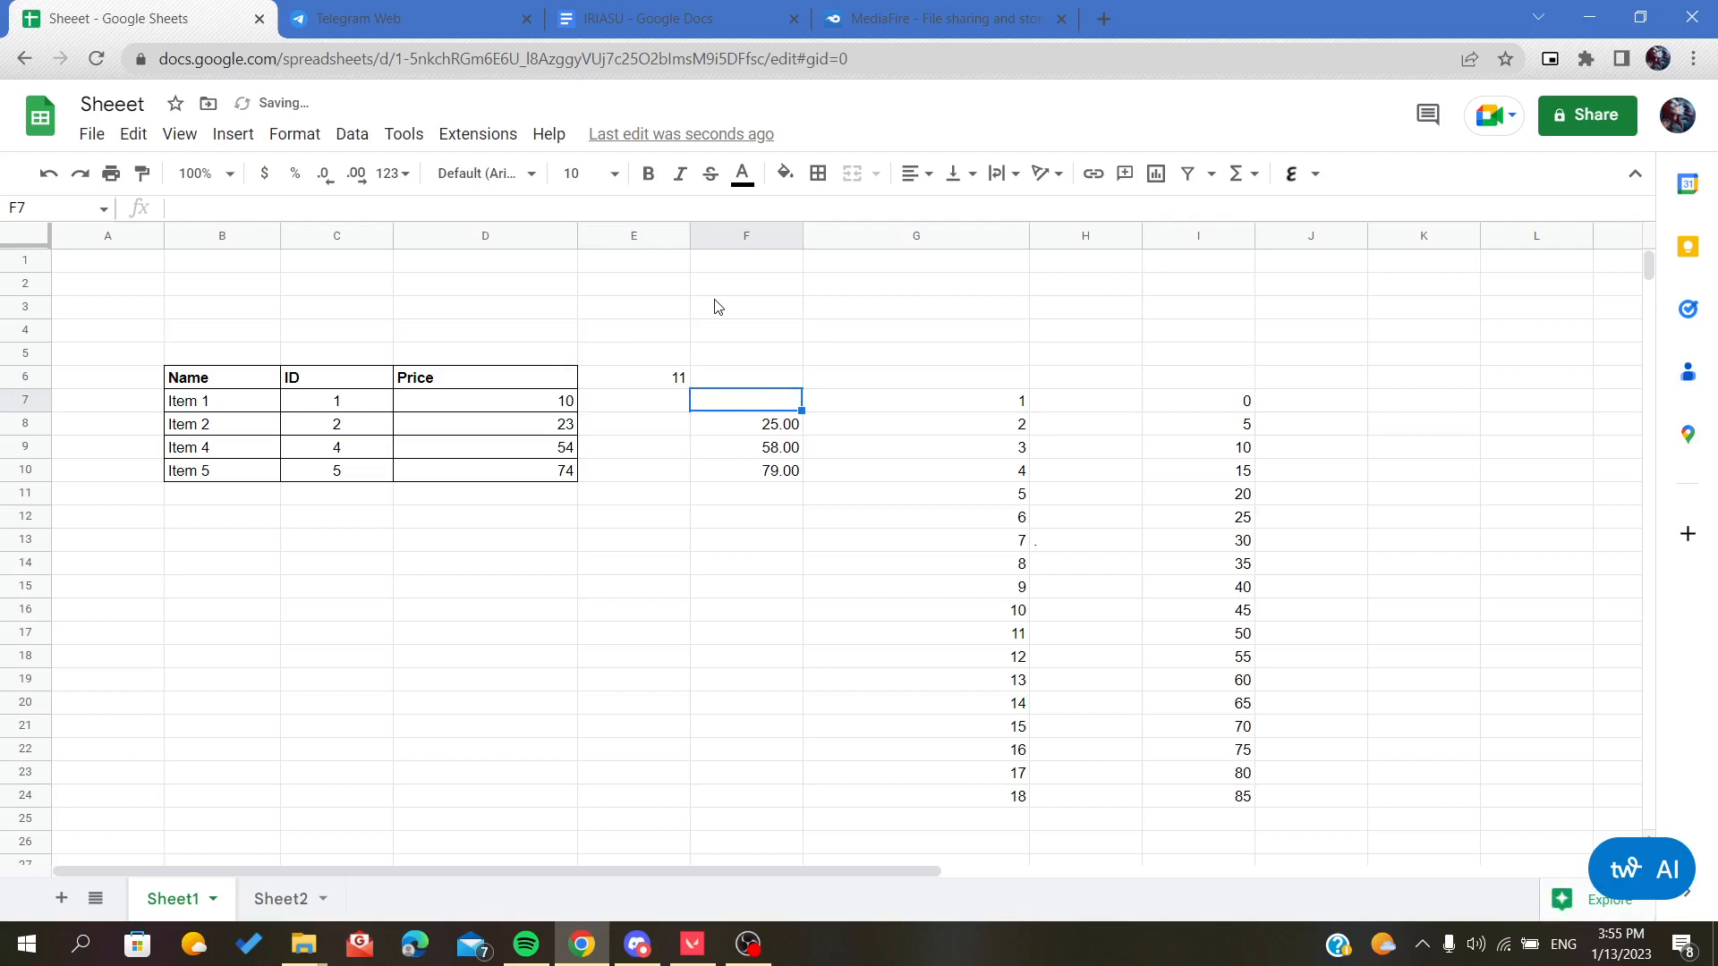
Step: Enter the formula =10+2 in cell E7
double_click(660, 403)
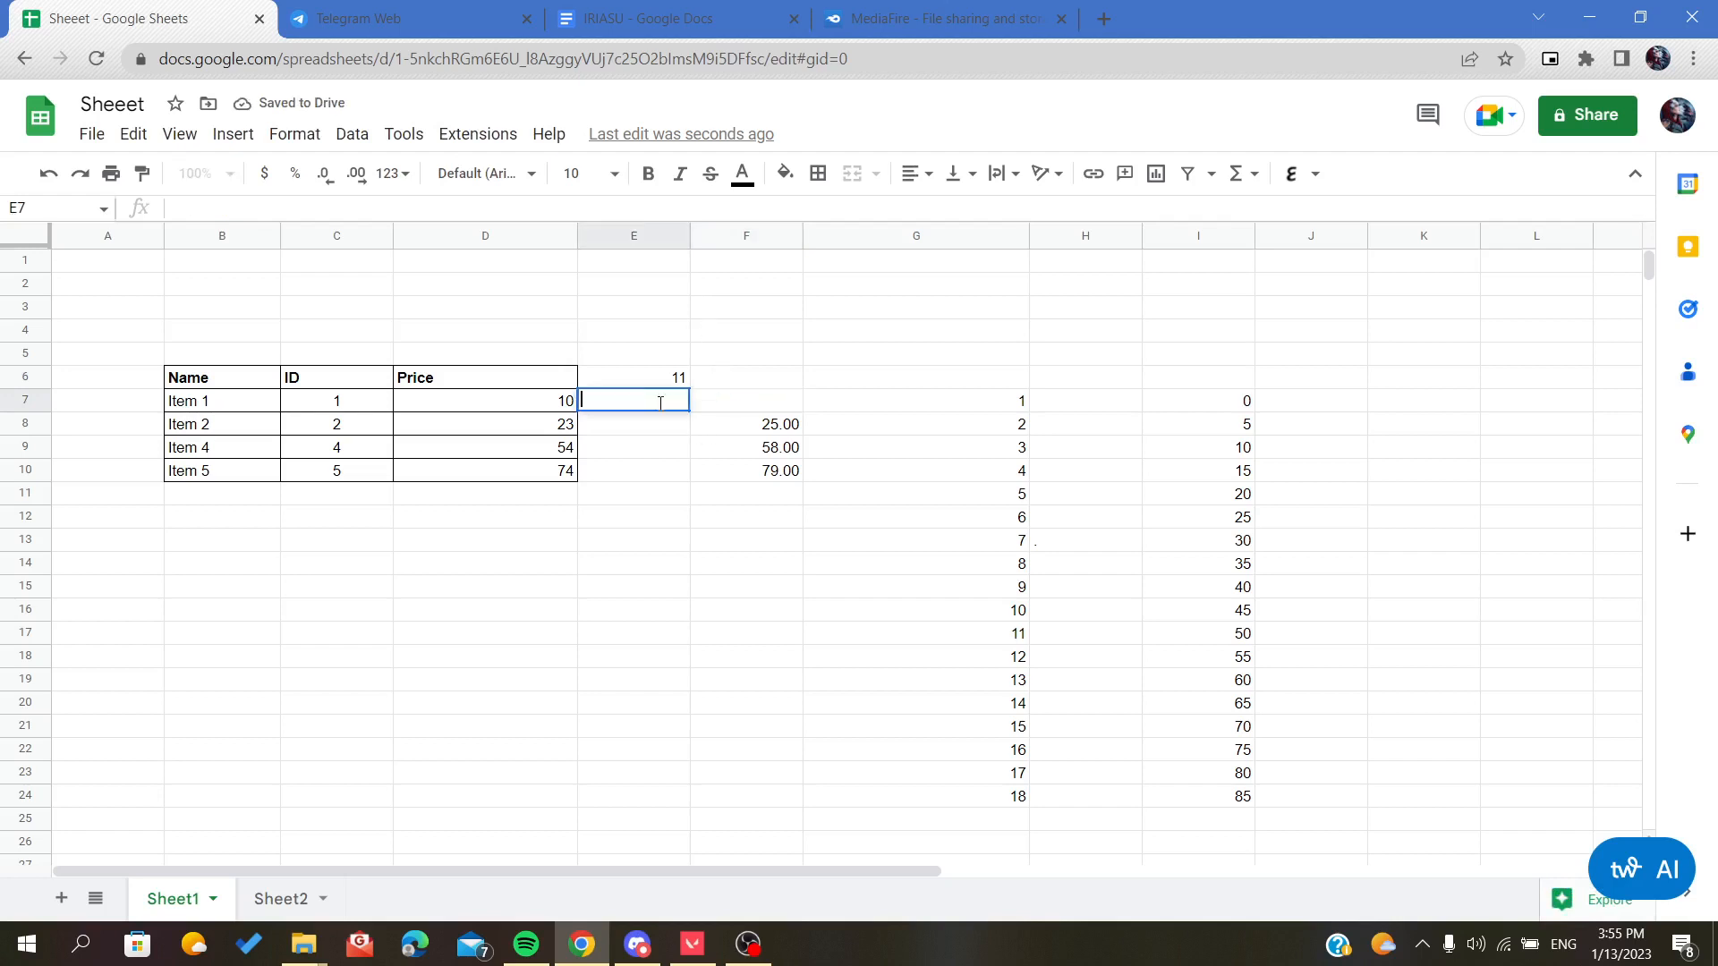
text(=10+2)
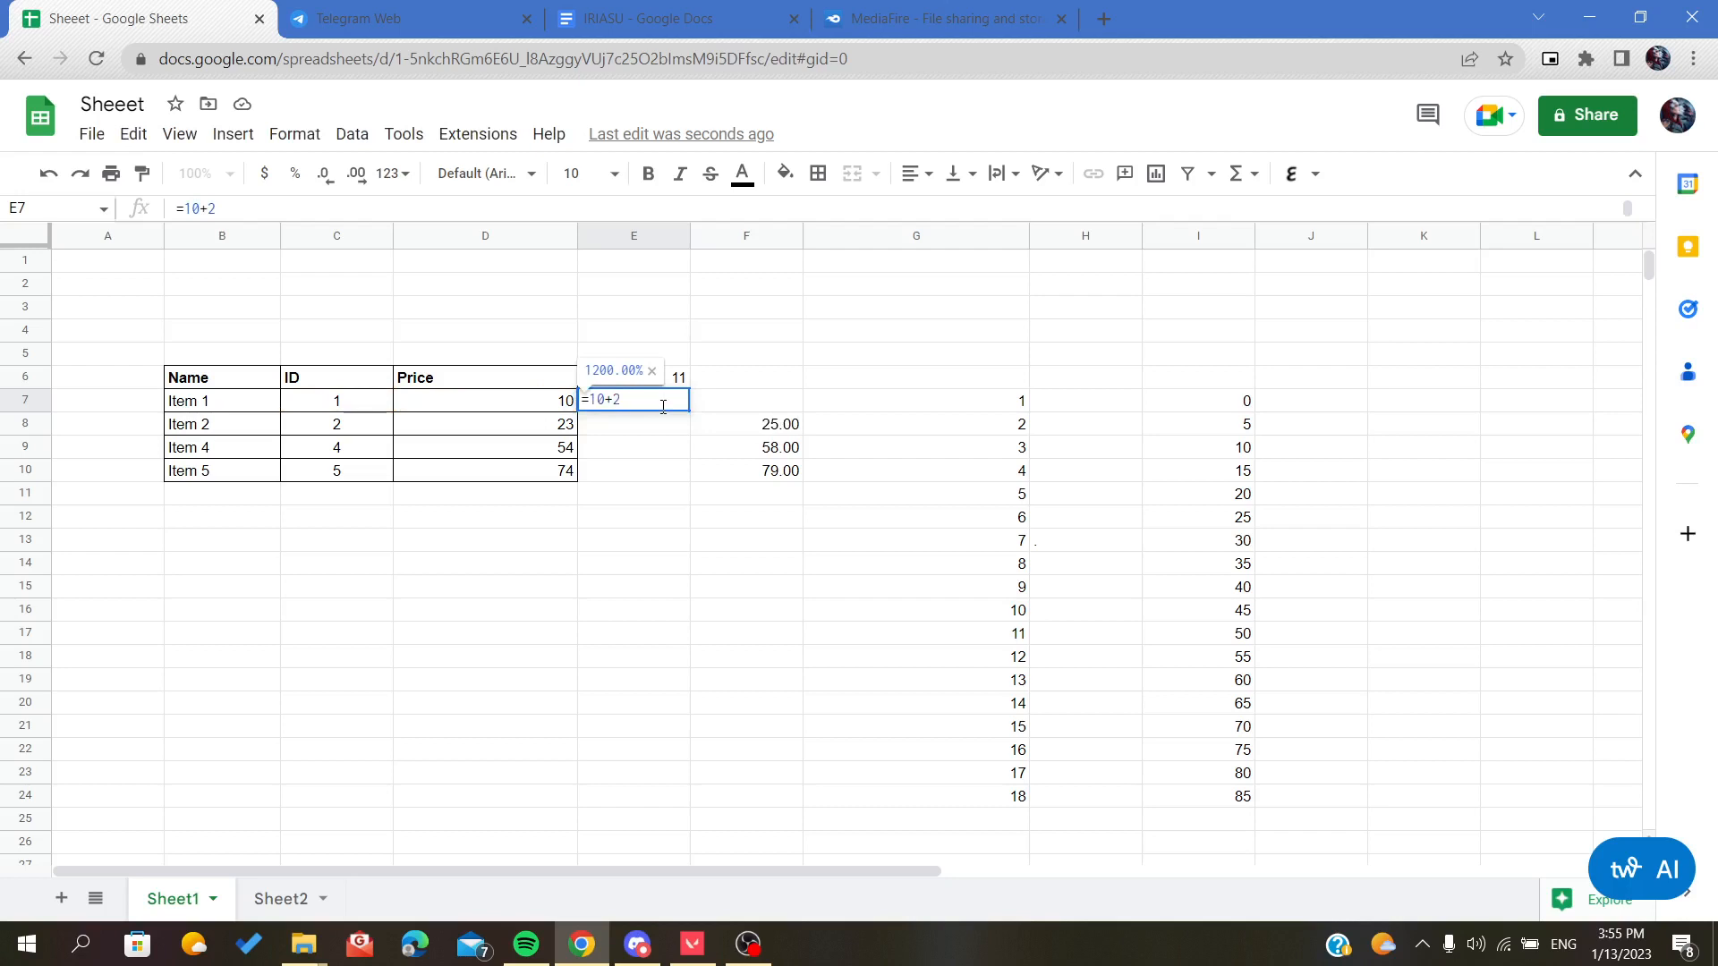
key(Return)
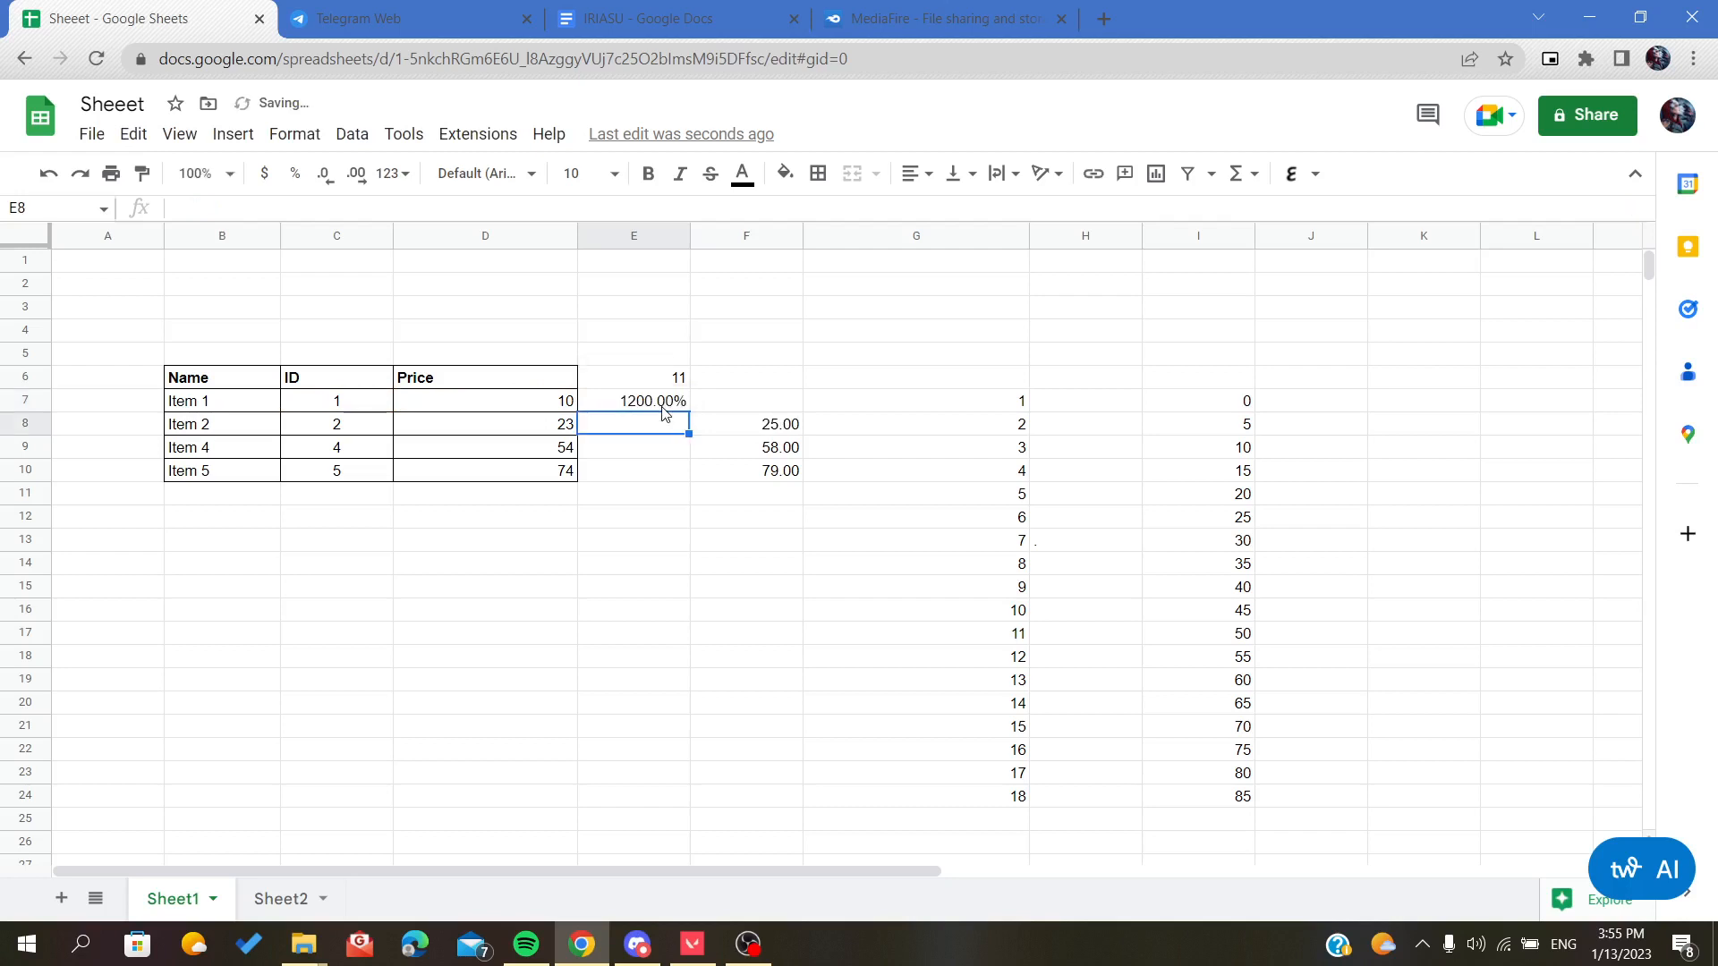
Step: Change the format of cells E5:E16 to Number
drag(634, 358, 634, 617)
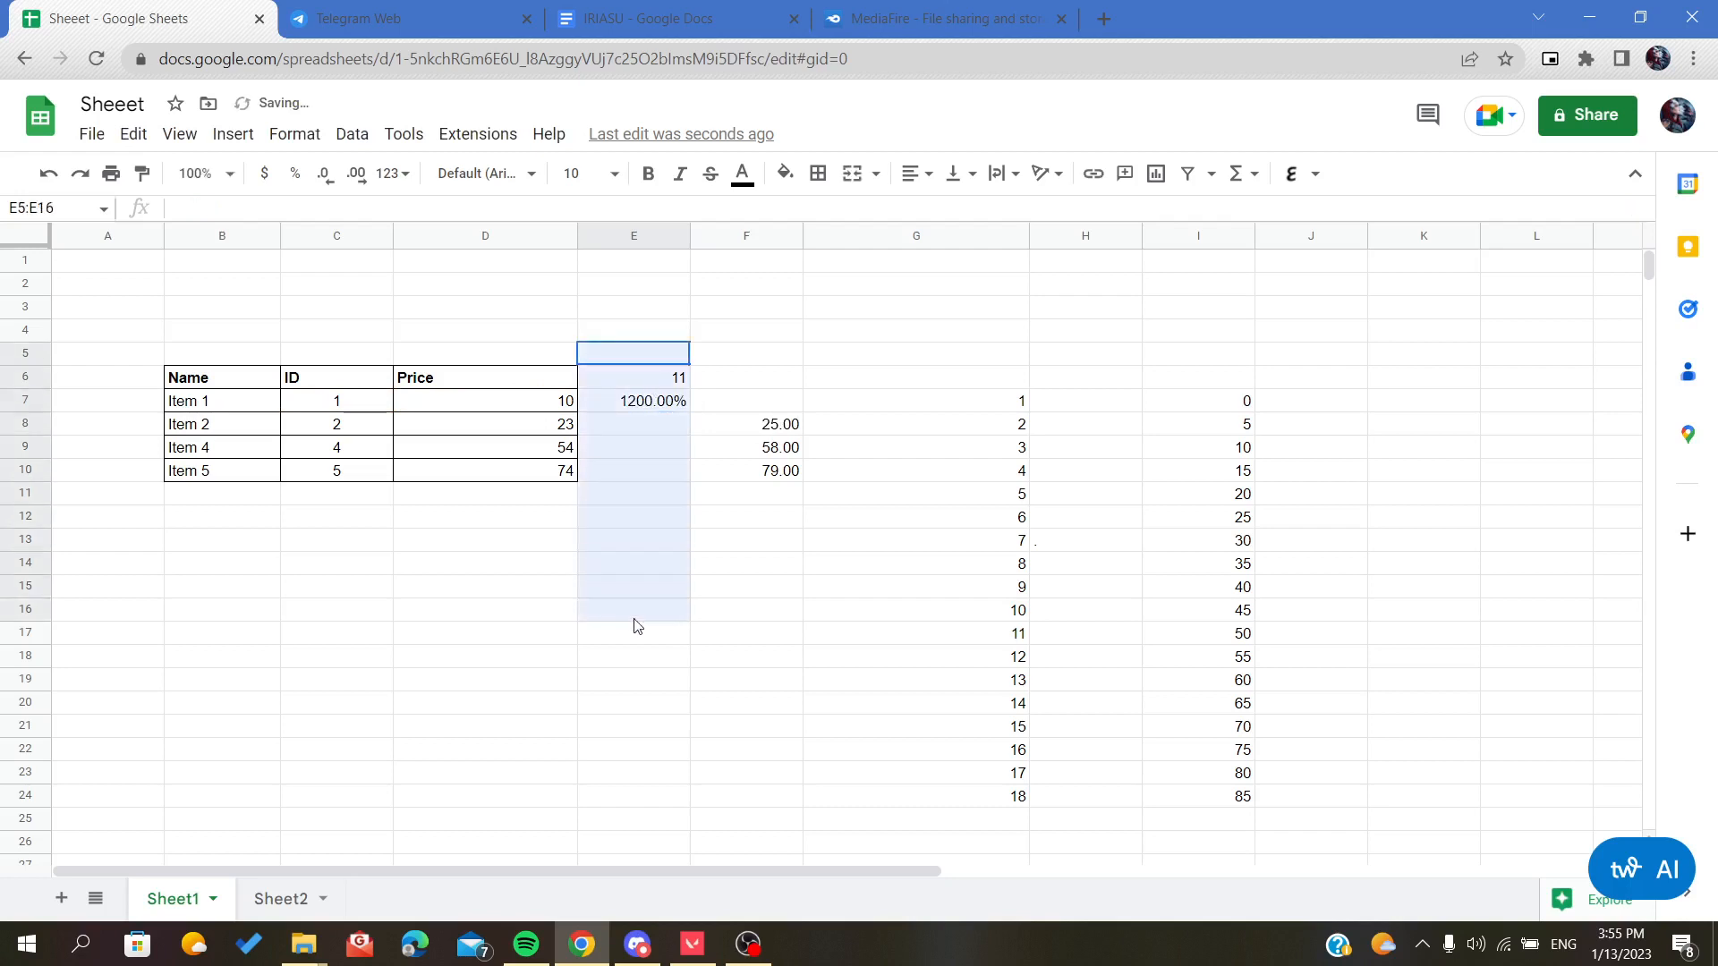
click(383, 174)
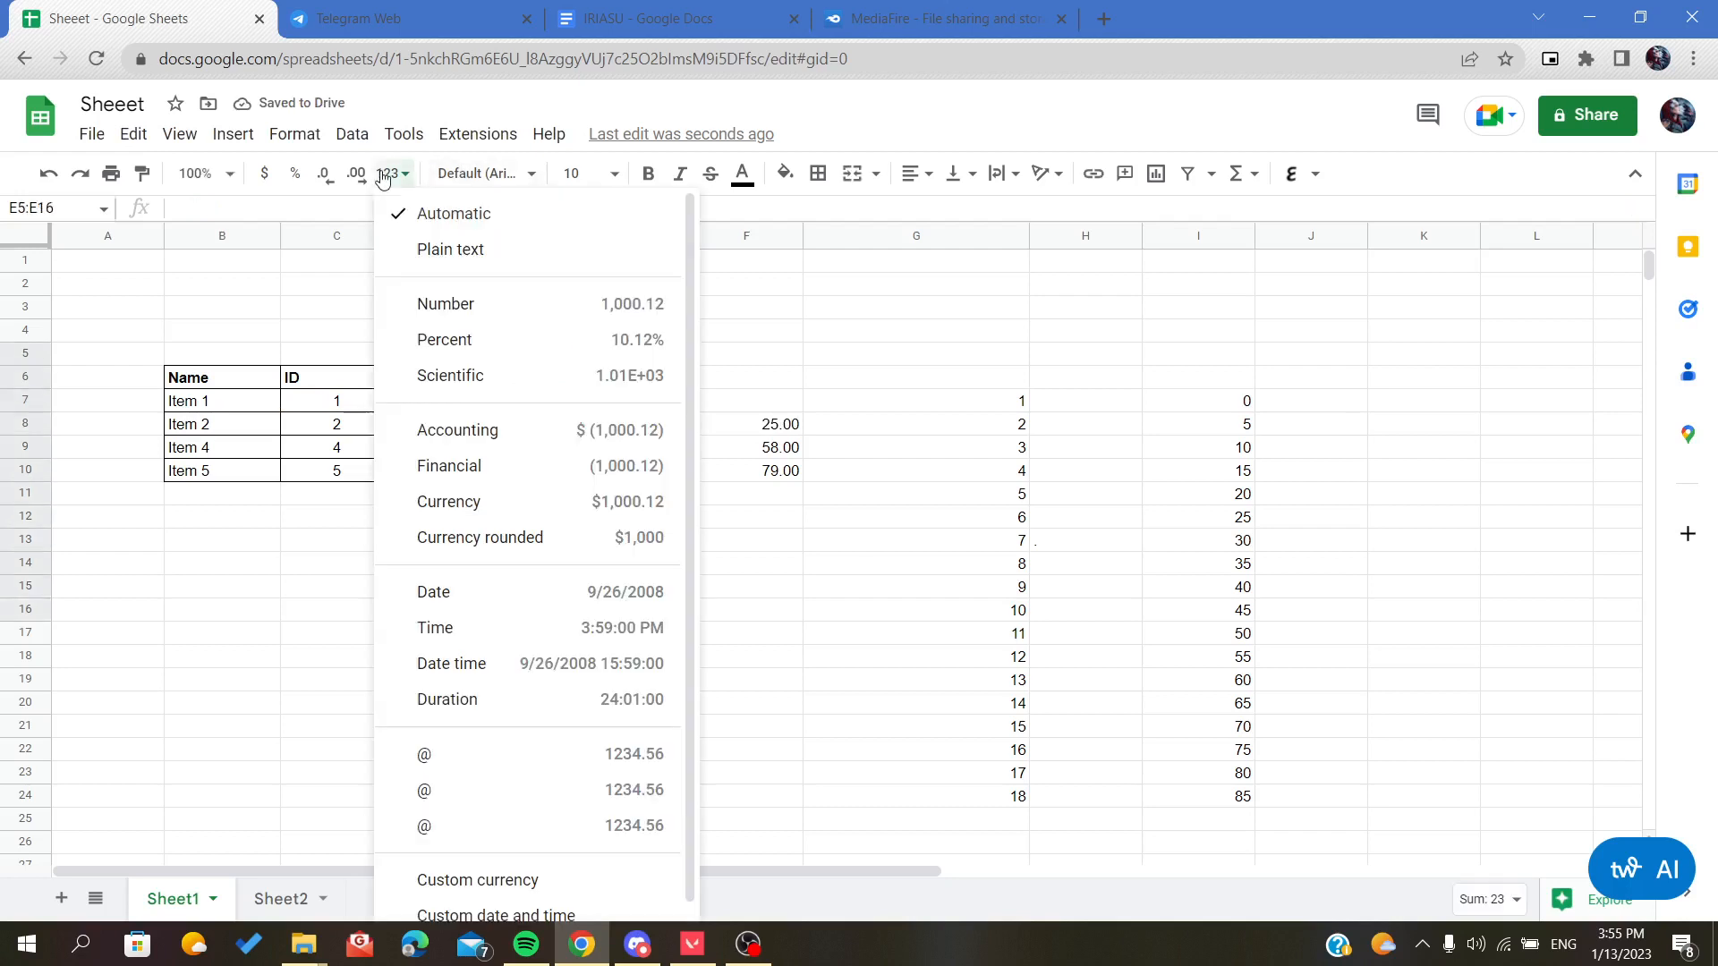
click(446, 304)
Step: Extend the two constant formulas in E6:E7 down to E17 with autofill
click(654, 383)
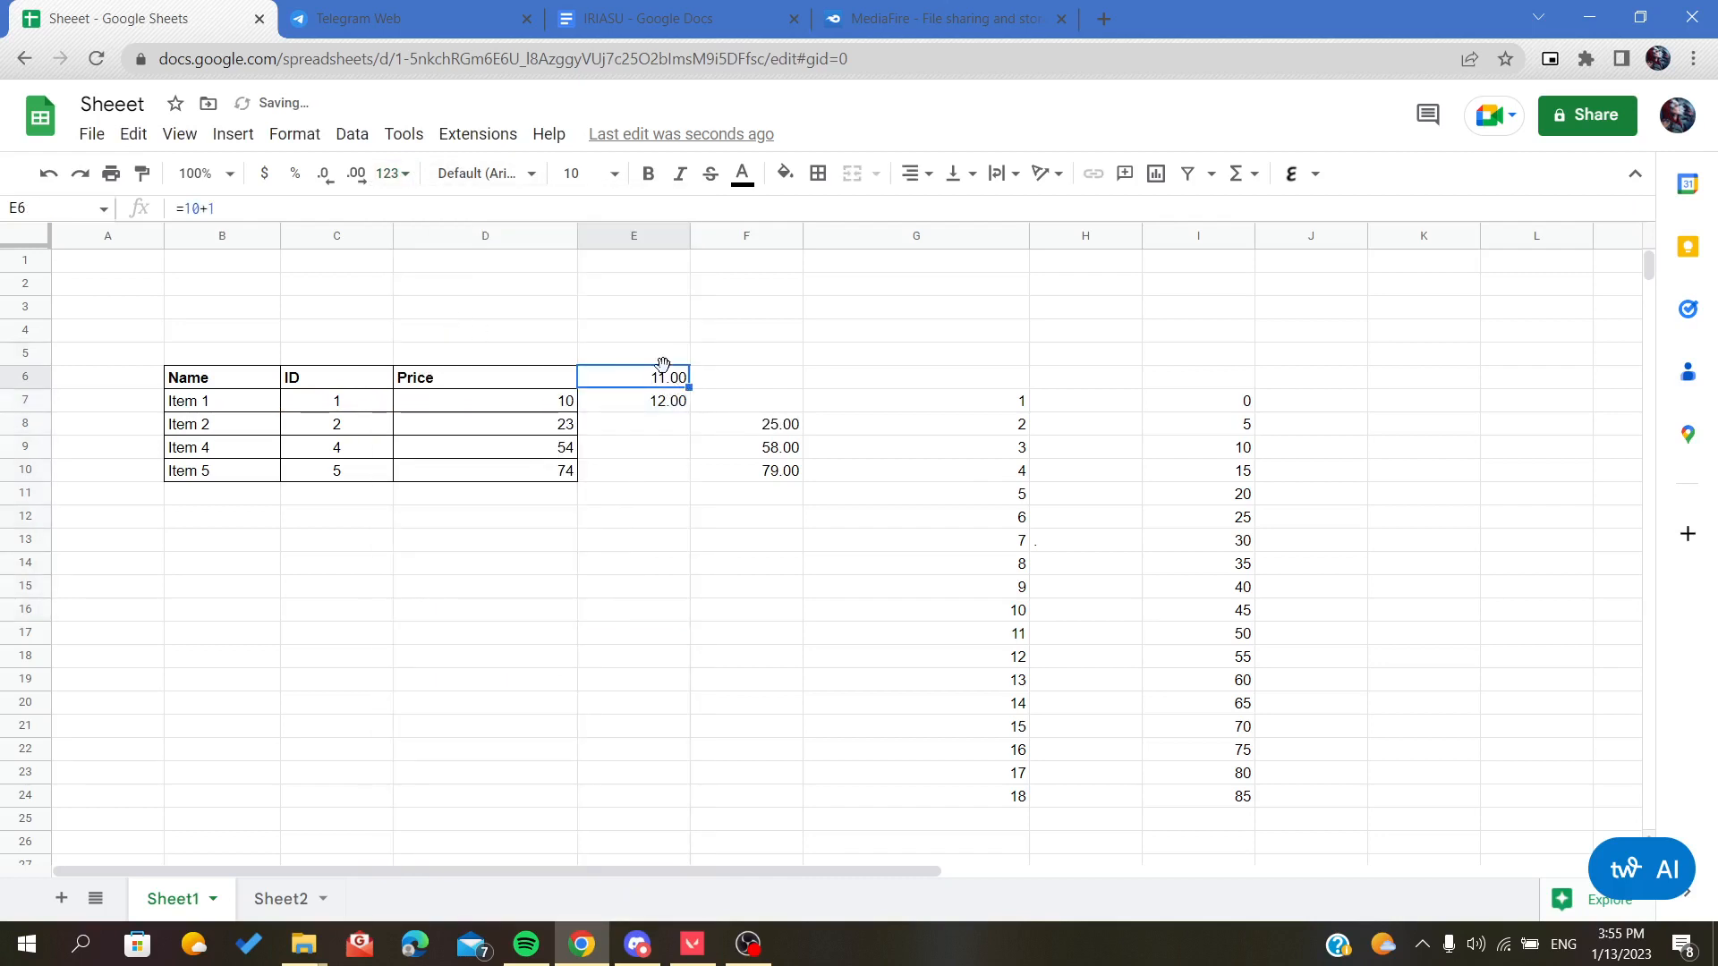
shift+click(681, 407)
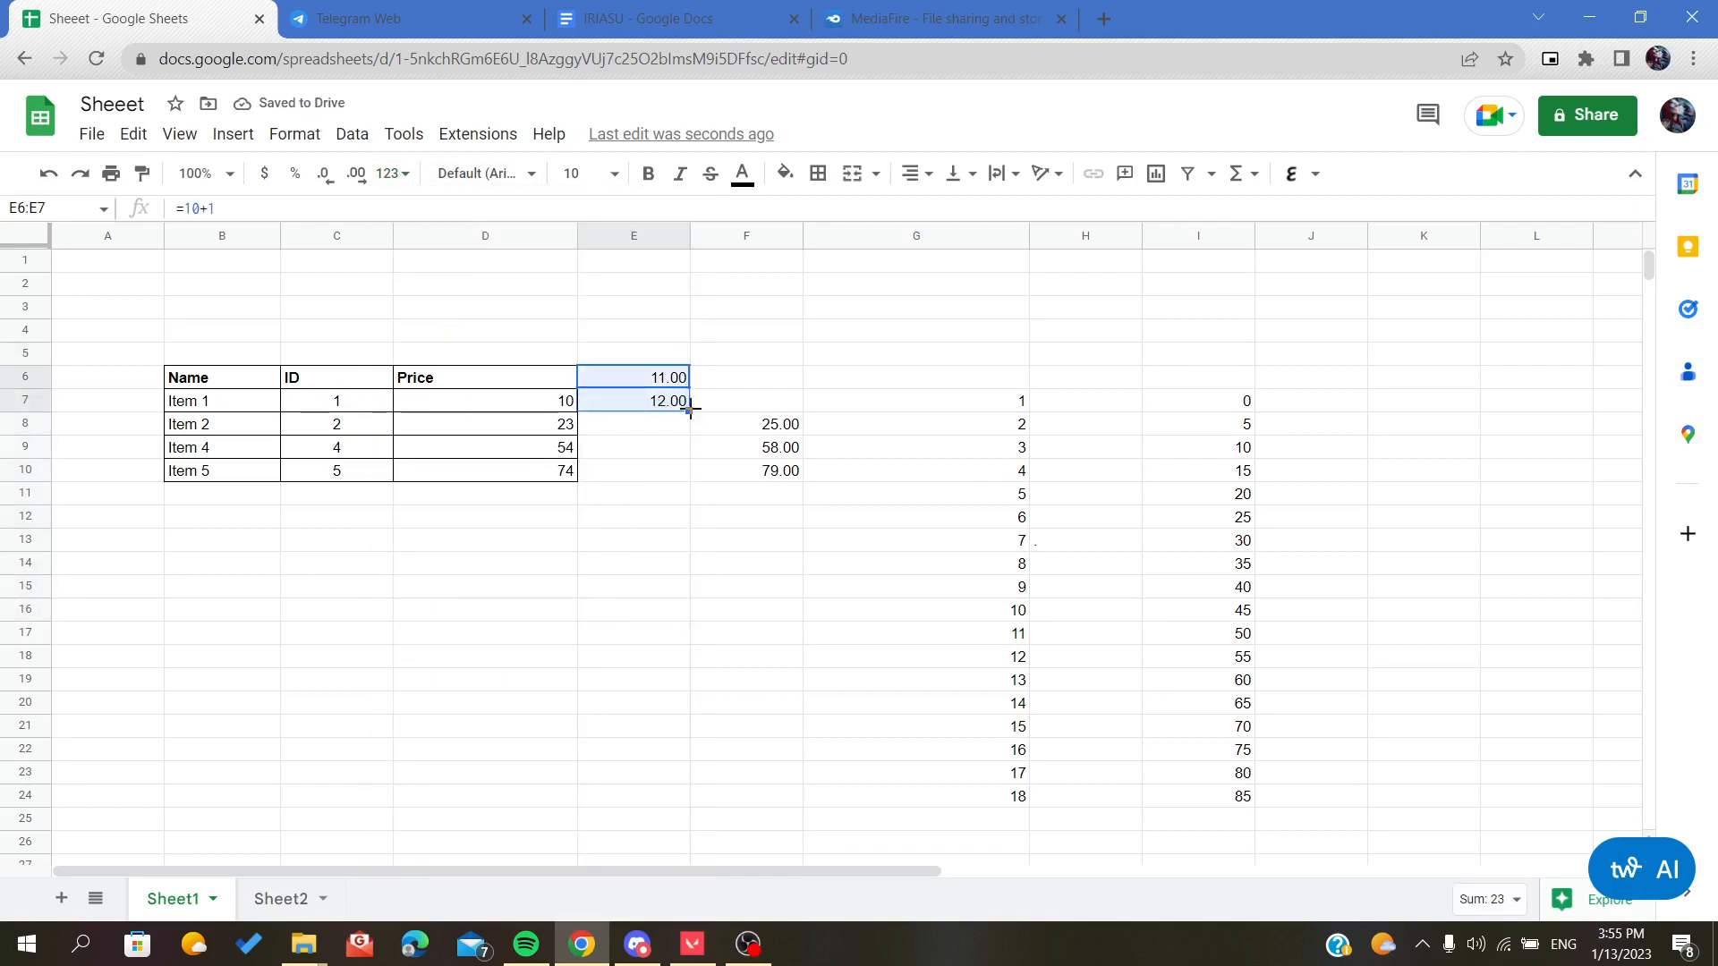
drag(690, 409, 633, 633)
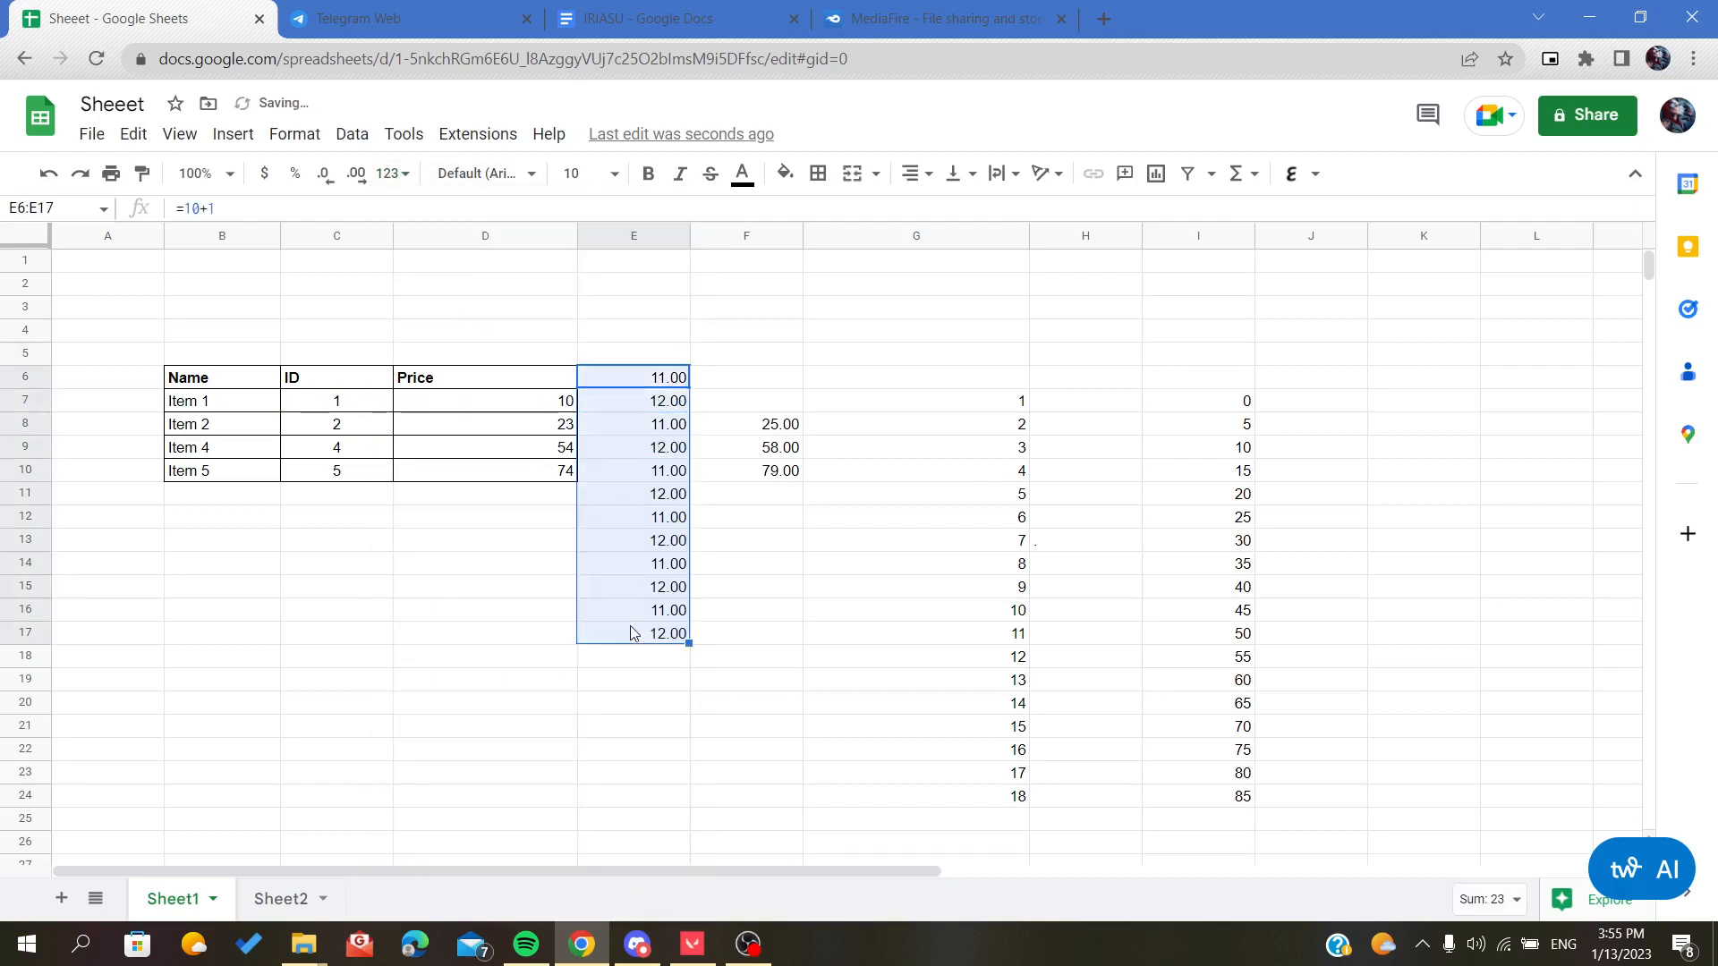
Step: Check the formula in E6 and clear the contents of E6:E18
click(663, 383)
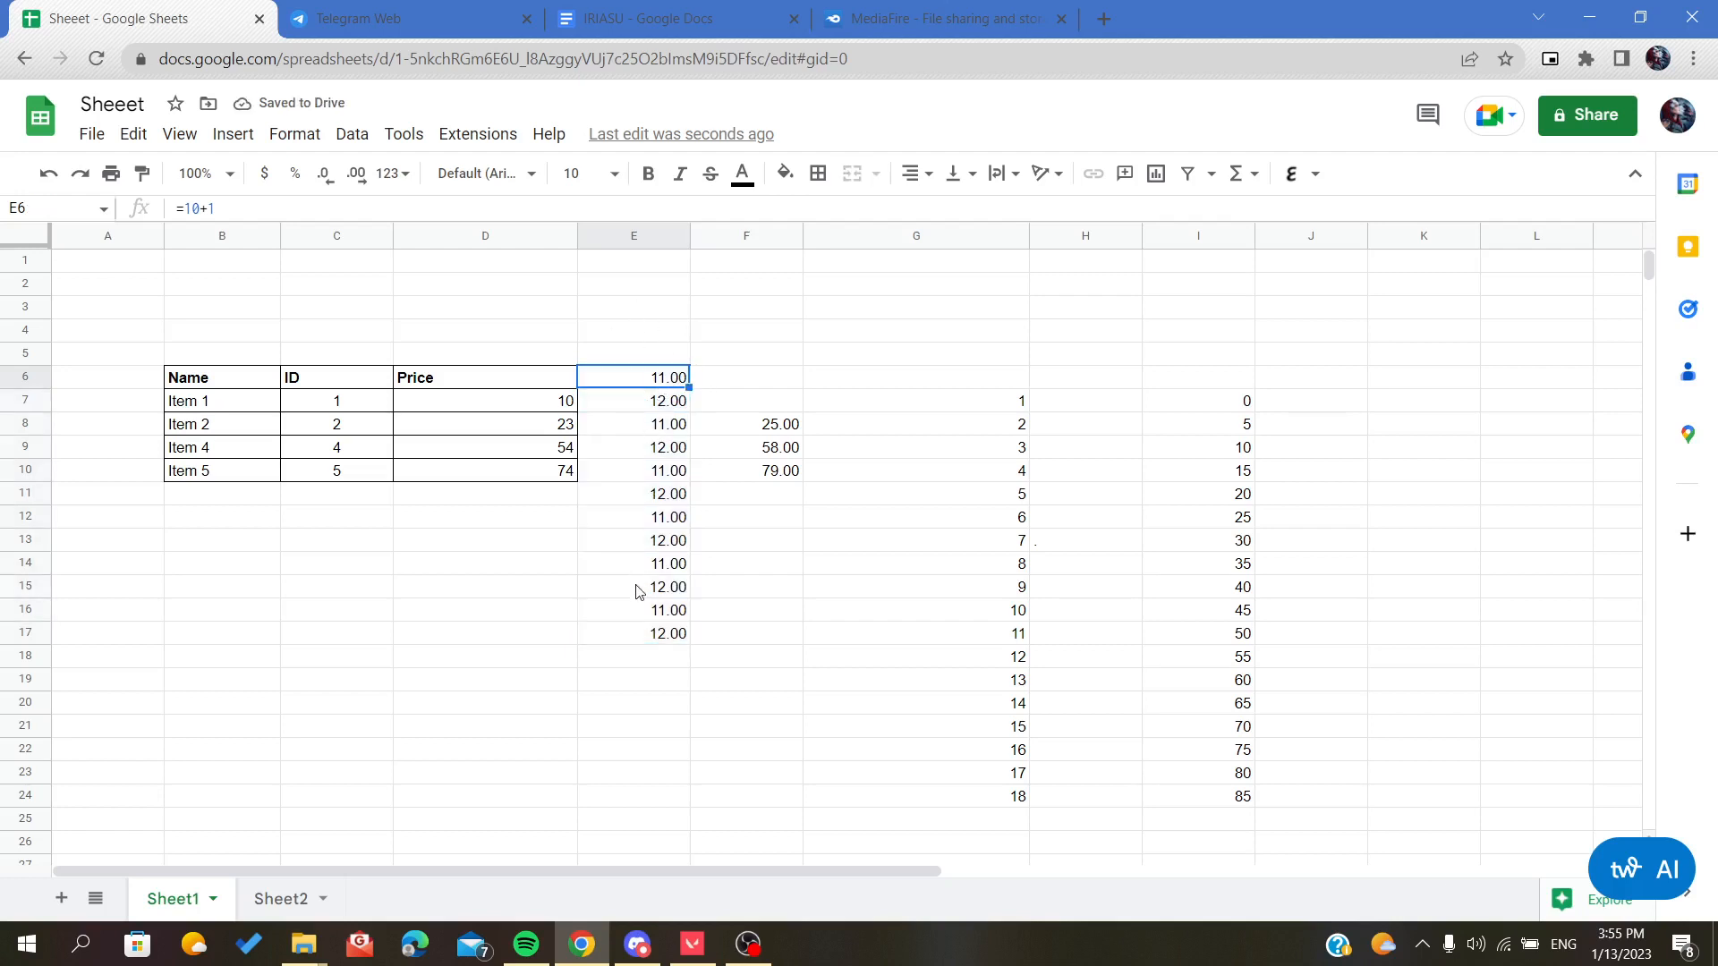
drag(663, 665, 651, 385)
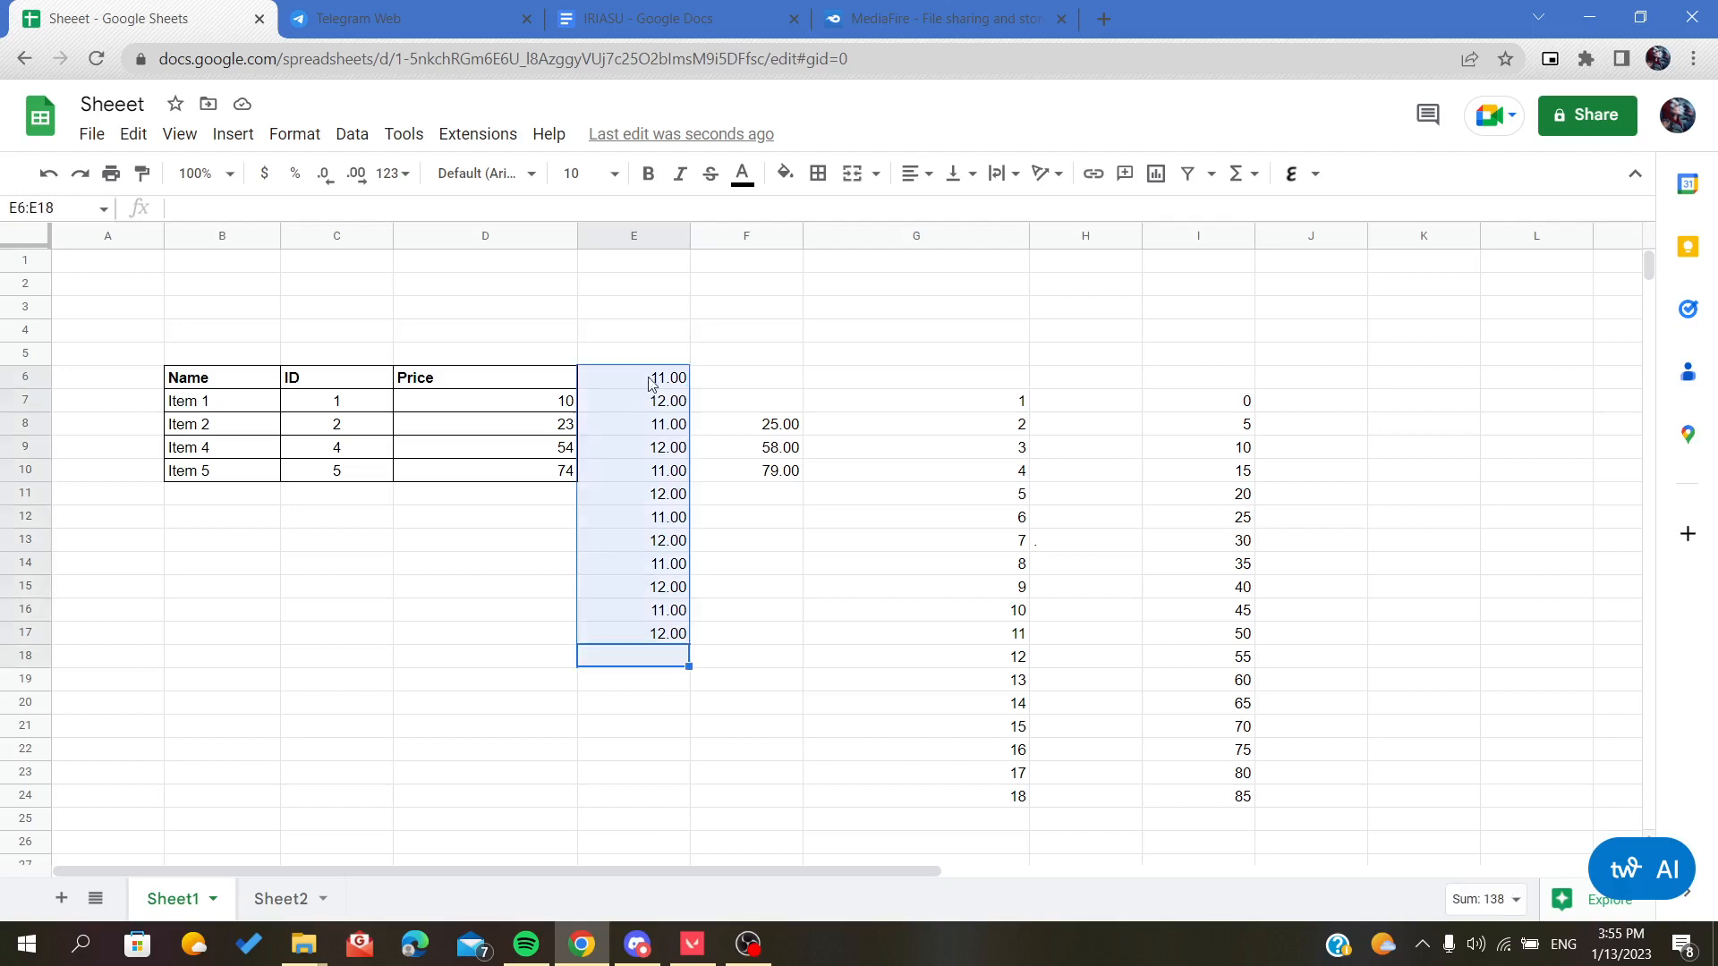
key(Delete)
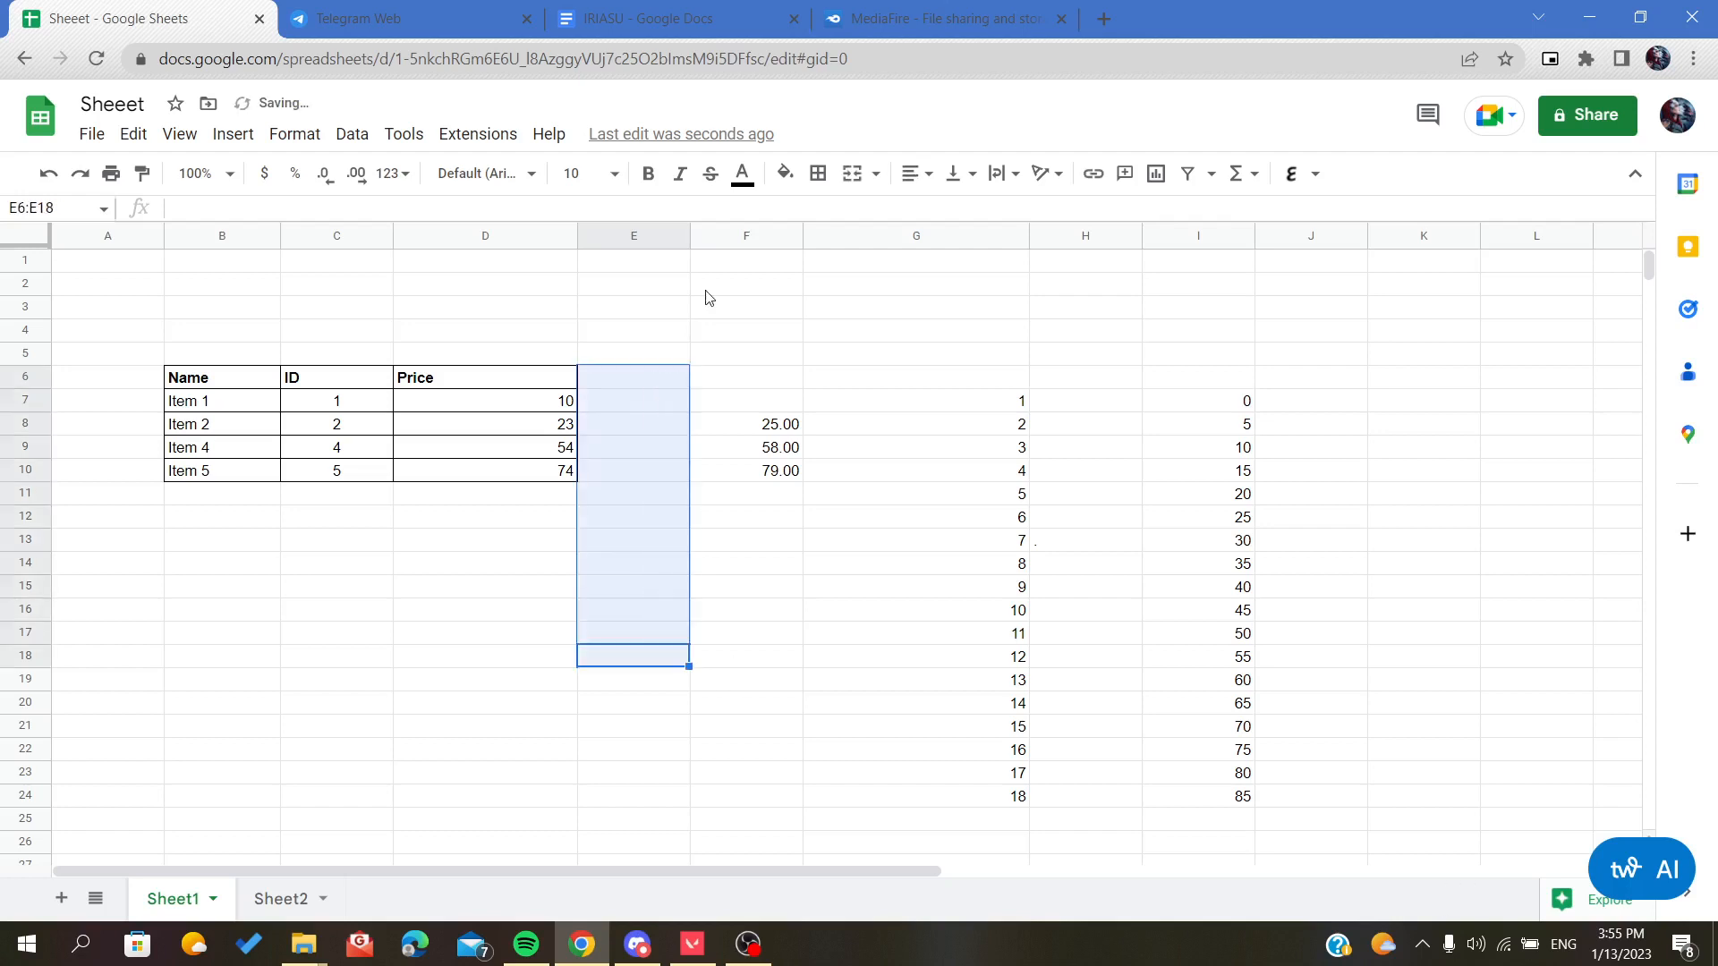
Step: Enter the formula =D7+5 in E7 and accept the suggested autofill for E8:E10
click(620, 410)
text(=)
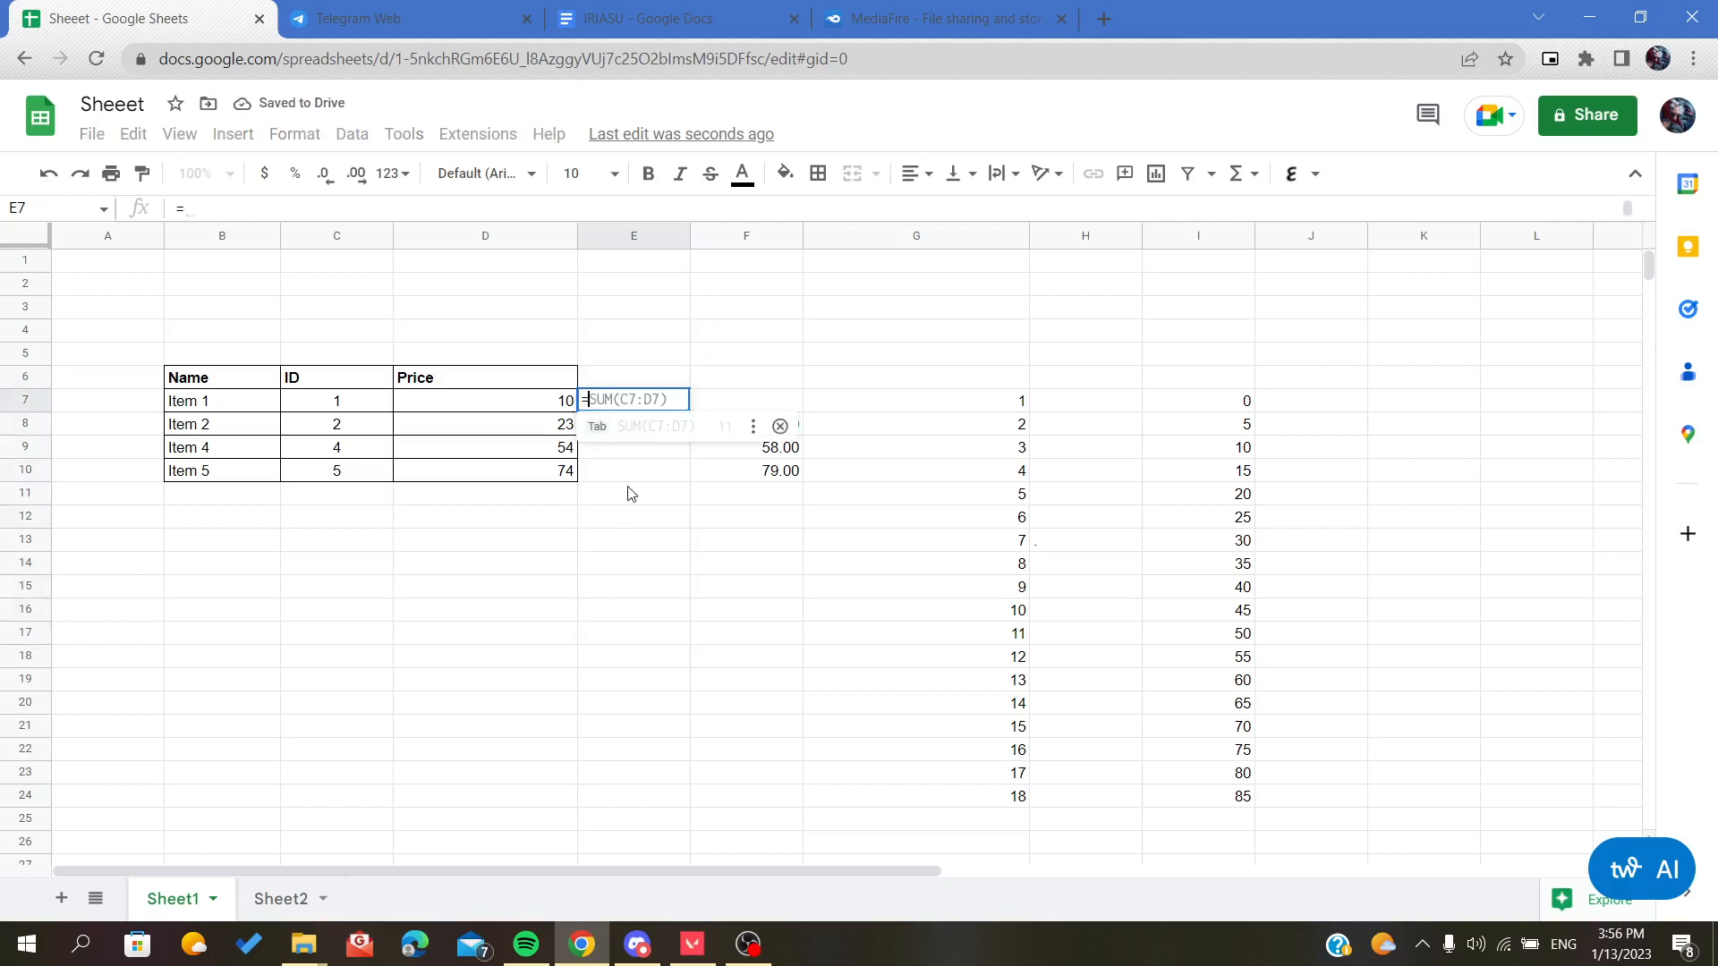
click(512, 405)
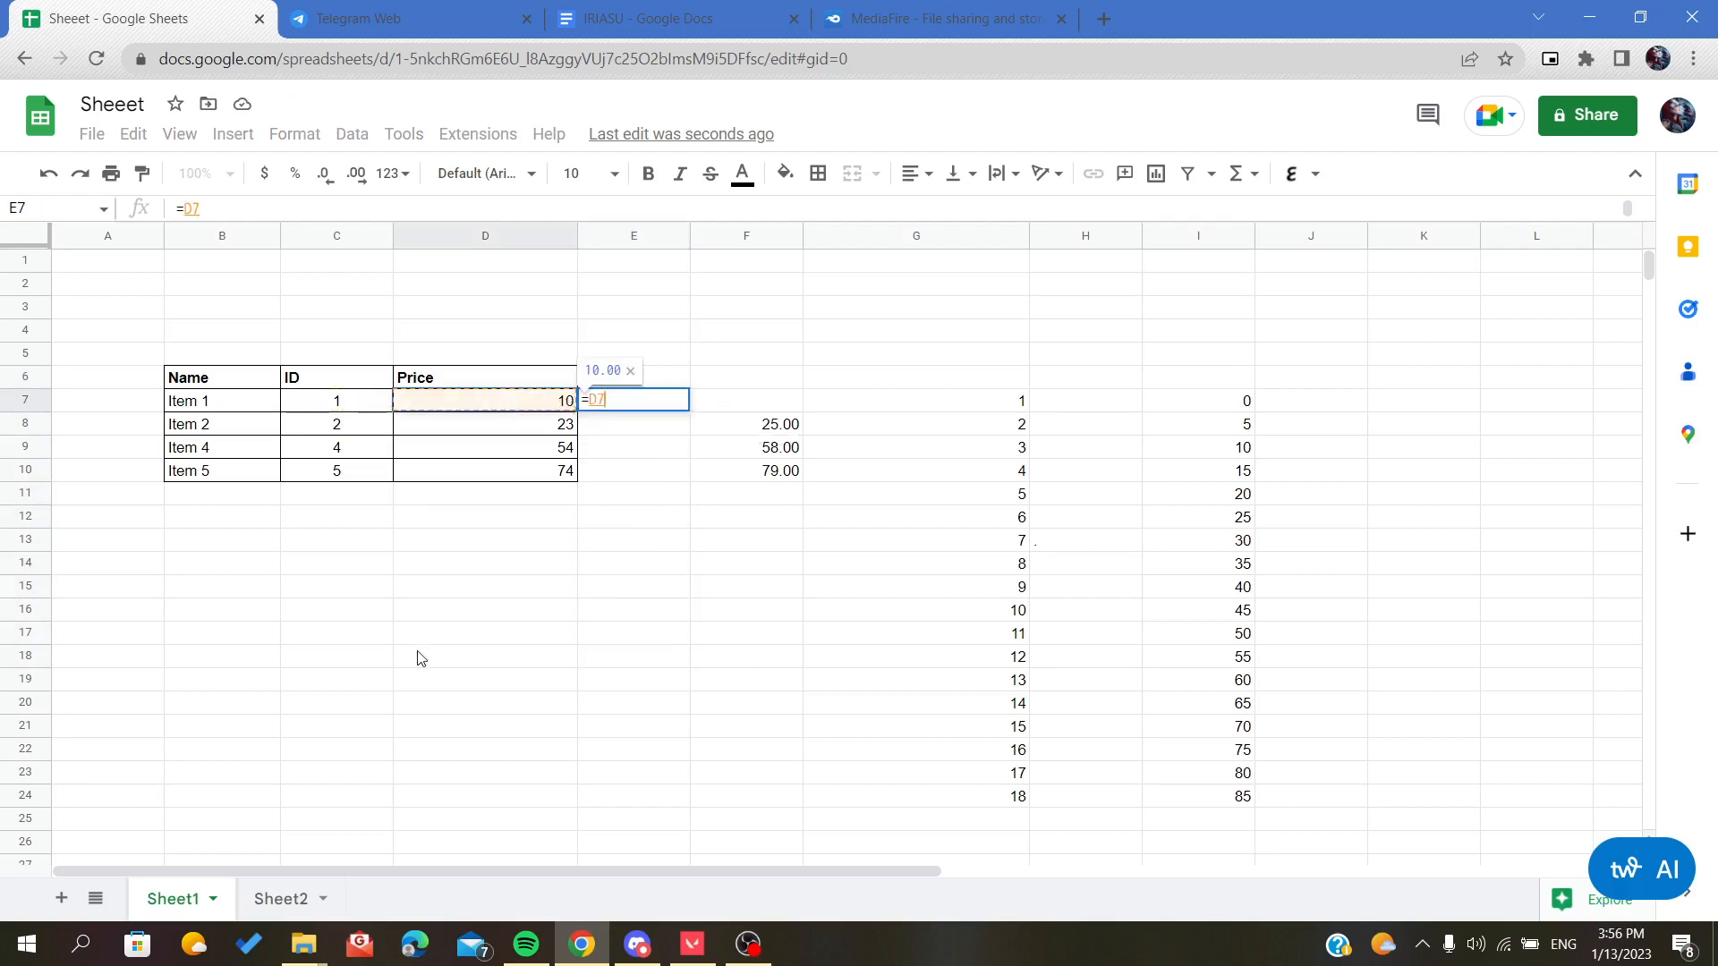
text(+5)
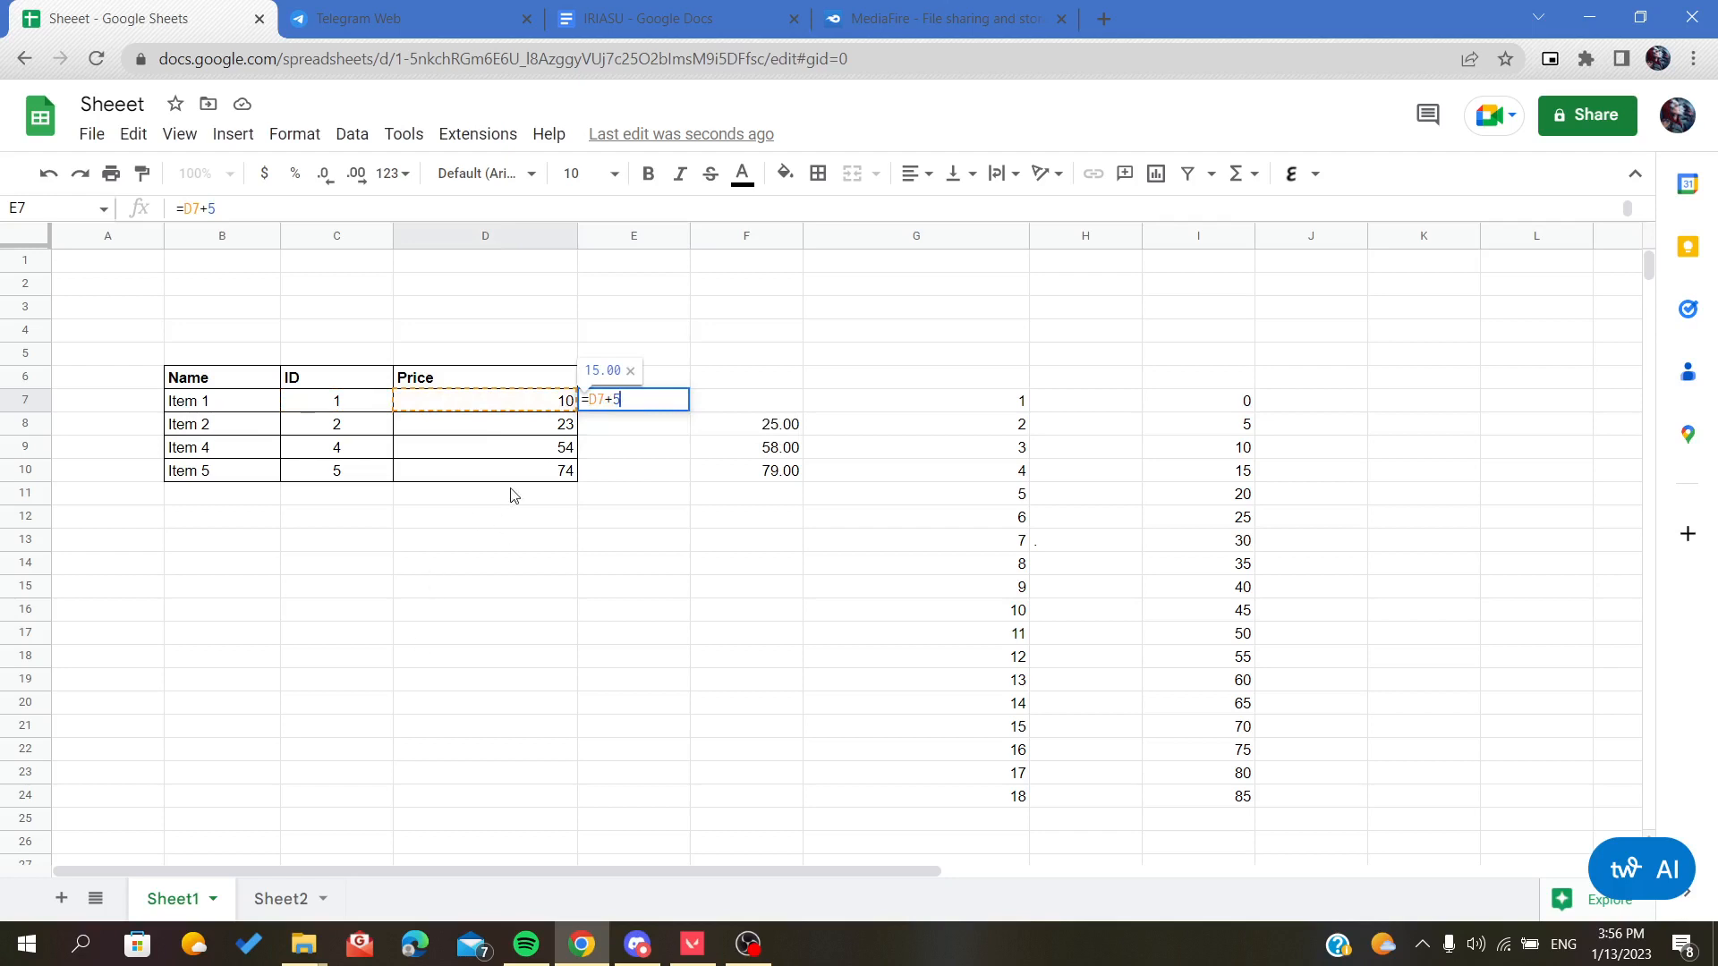
key(Return)
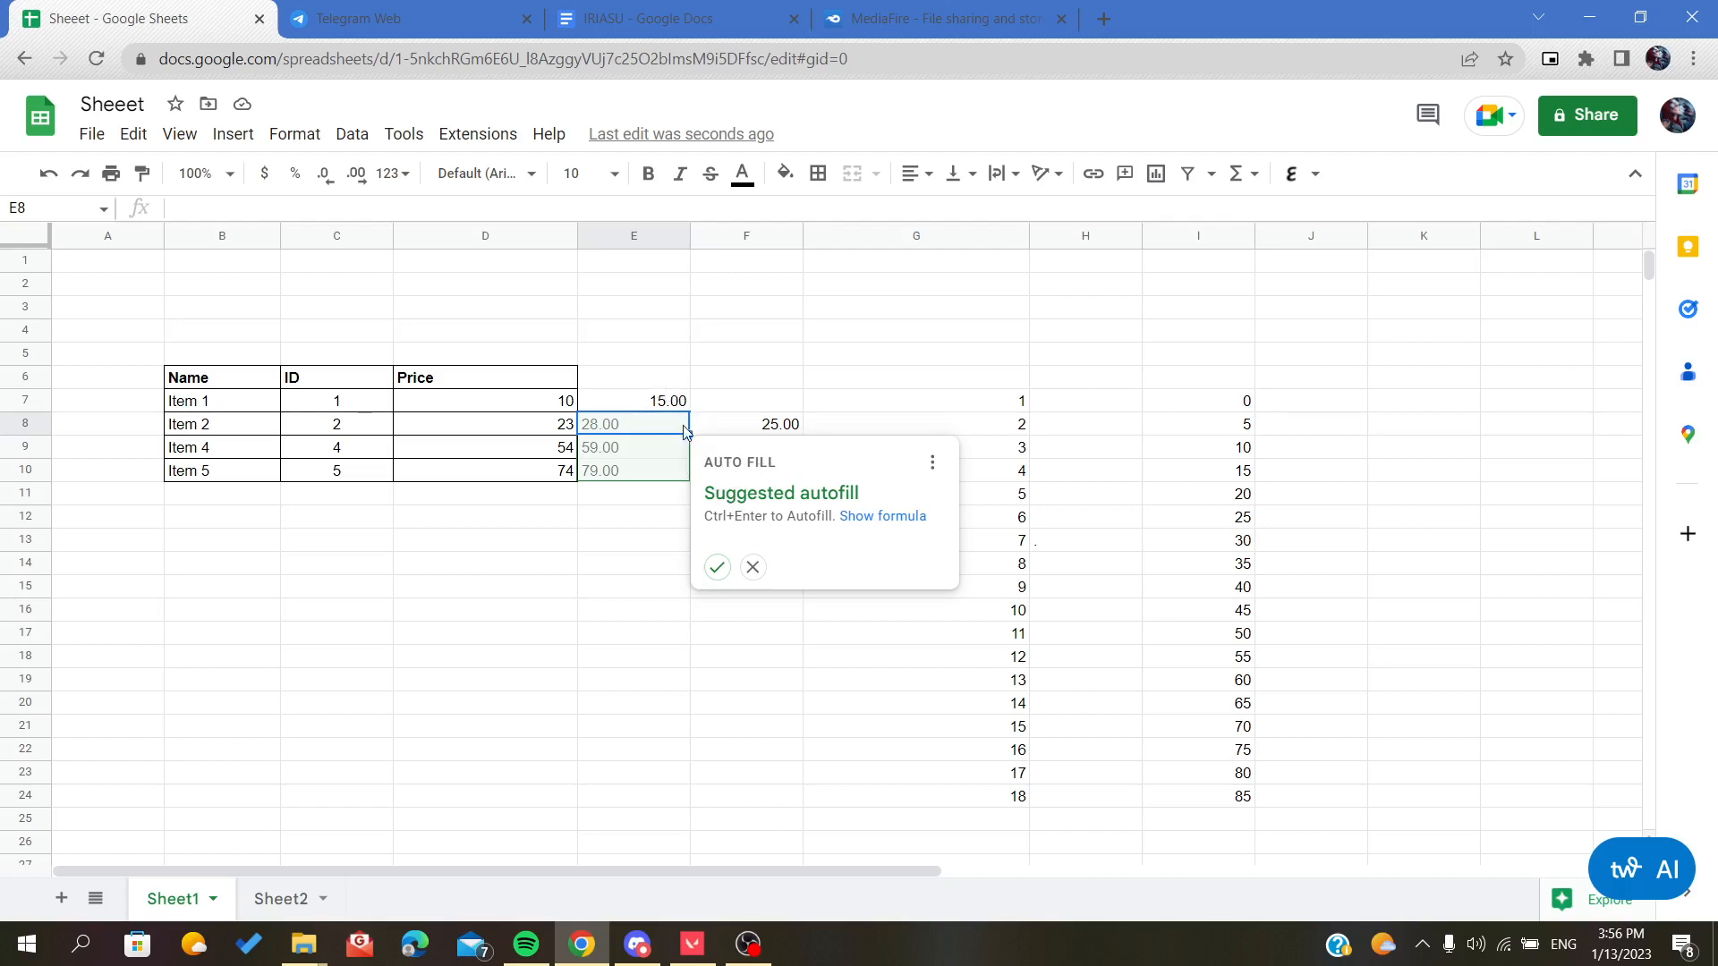
click(718, 569)
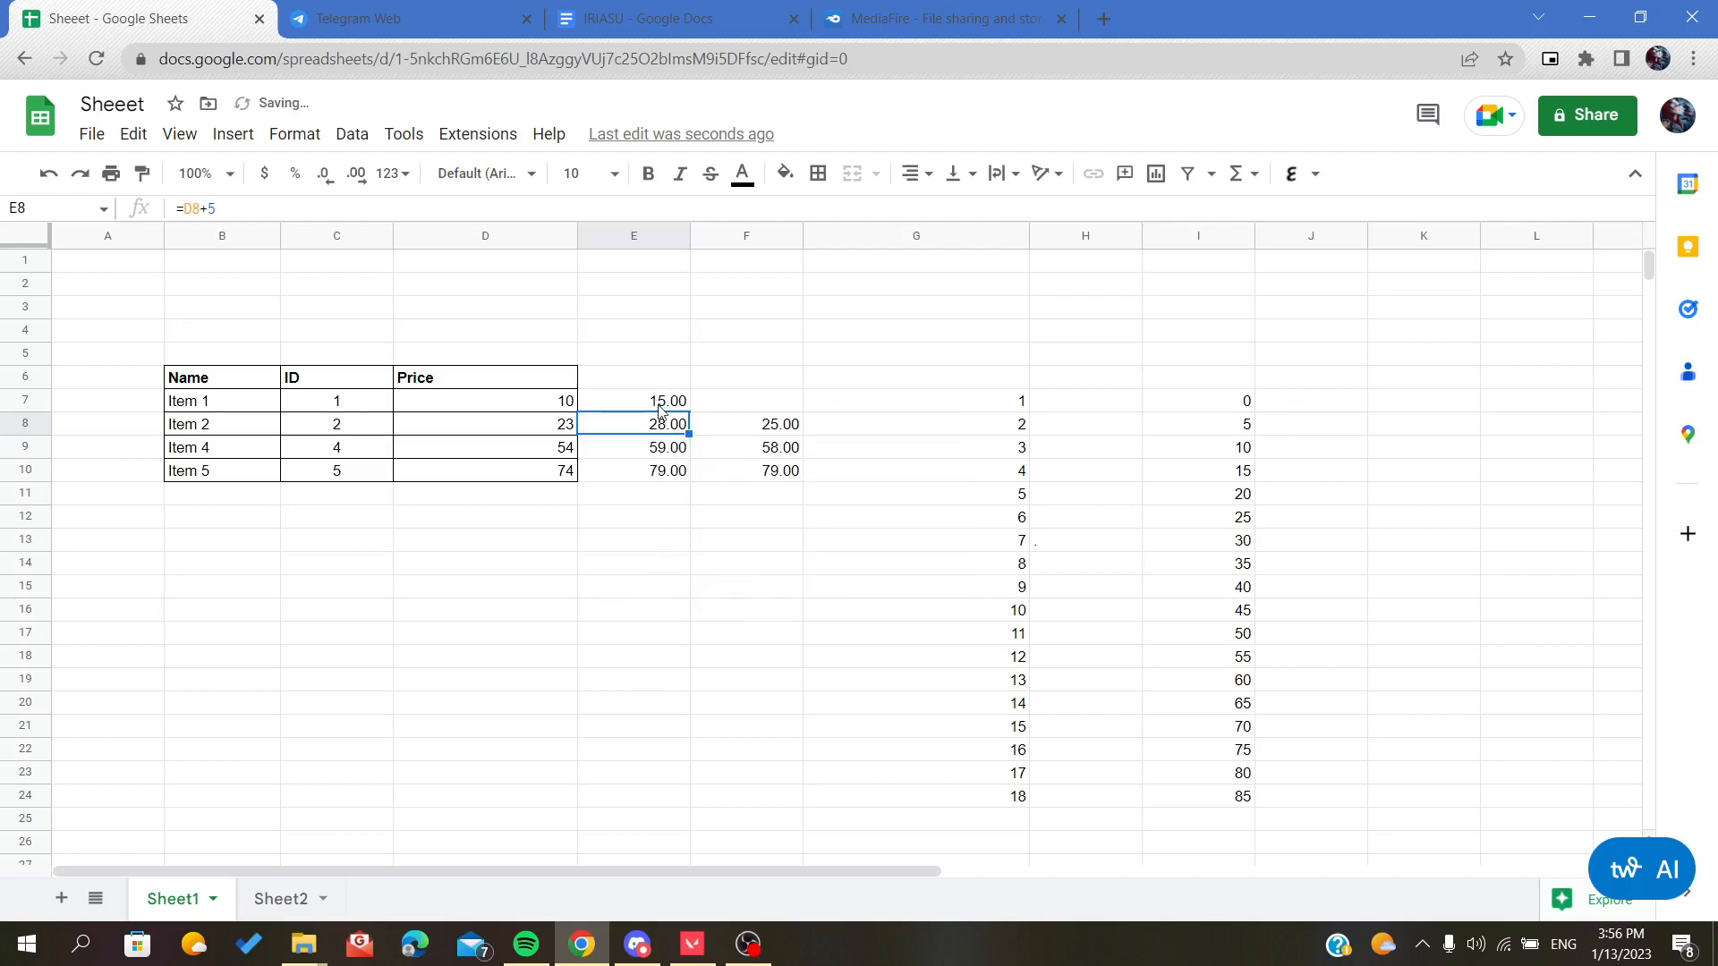
click(649, 659)
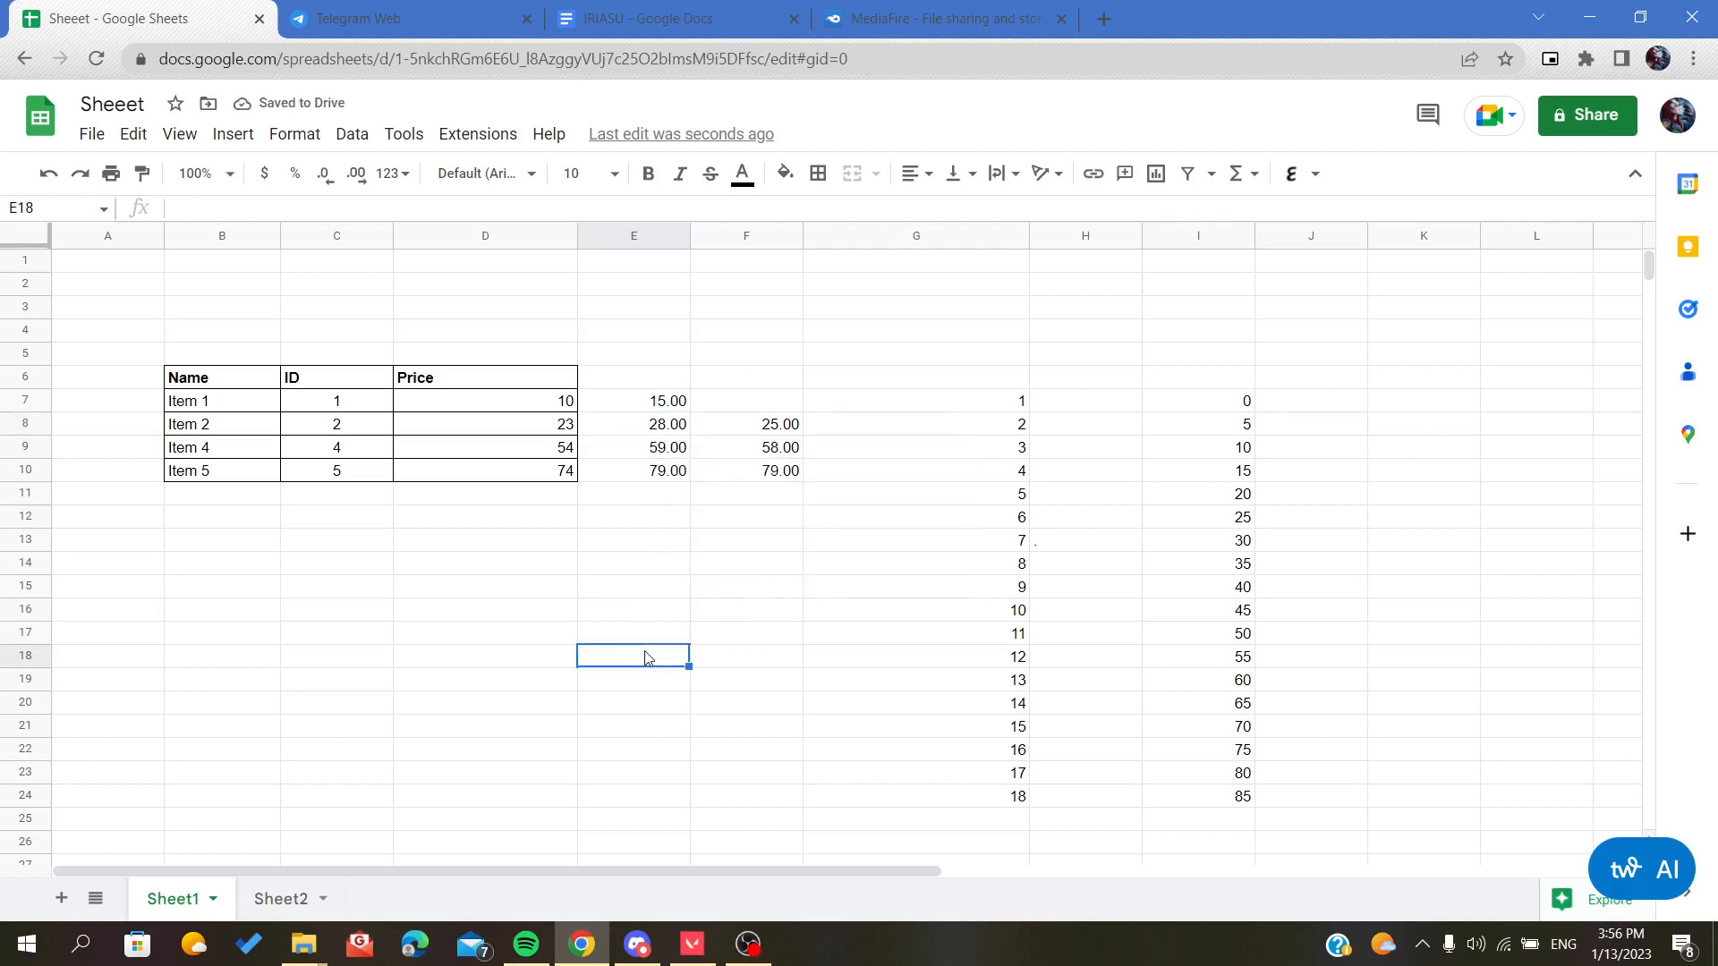